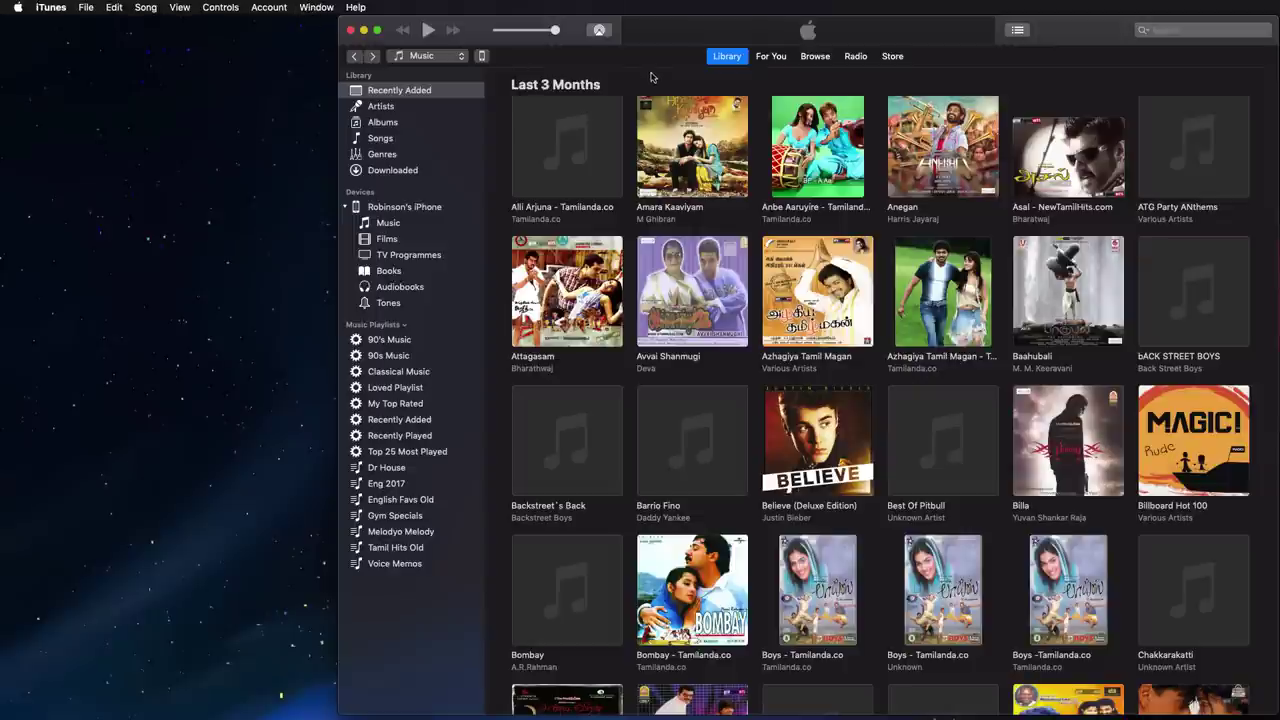
- Review the account's authorisation options for this computer without choosing any of them
mouse_move(821, 283)
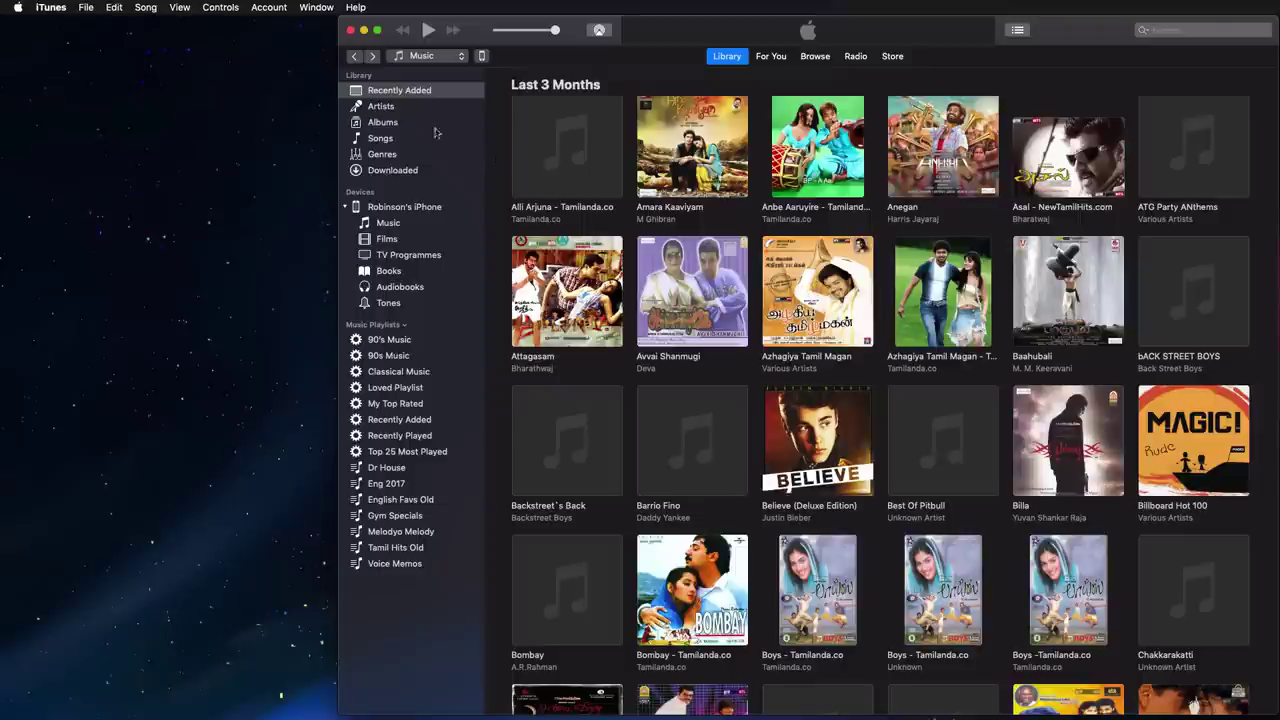
left_click(268, 7)
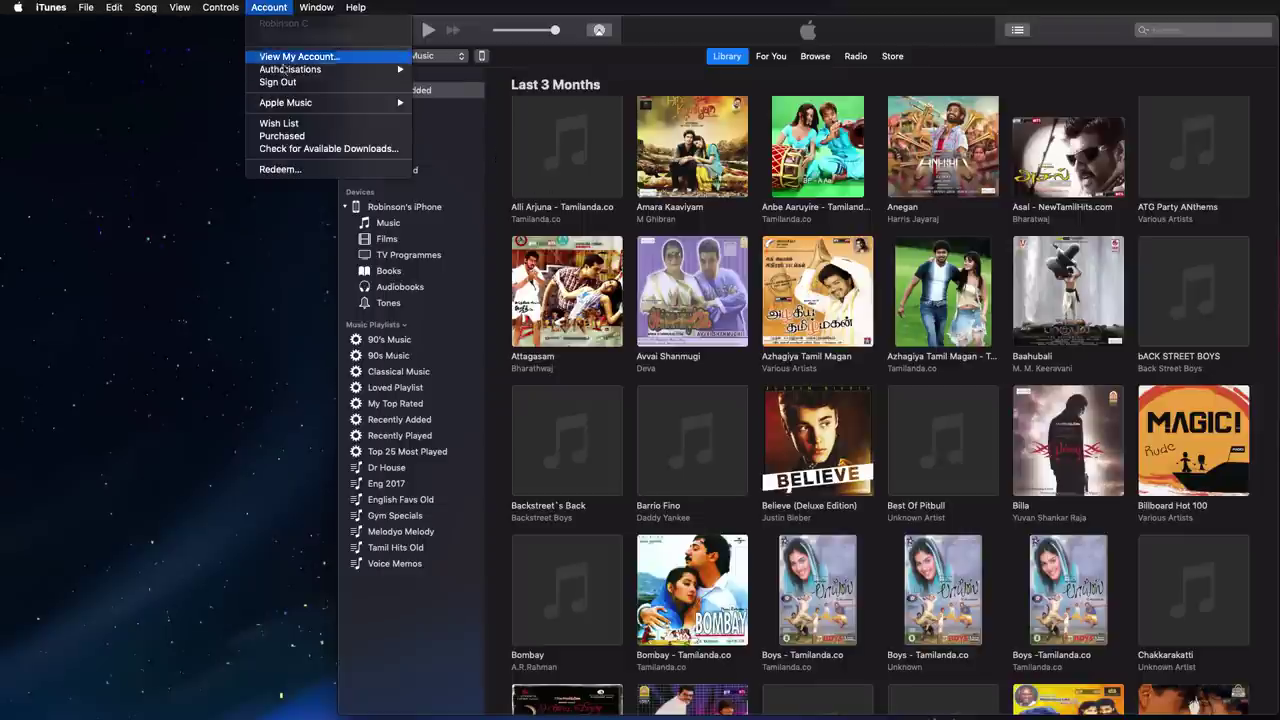
mouse_move(308, 72)
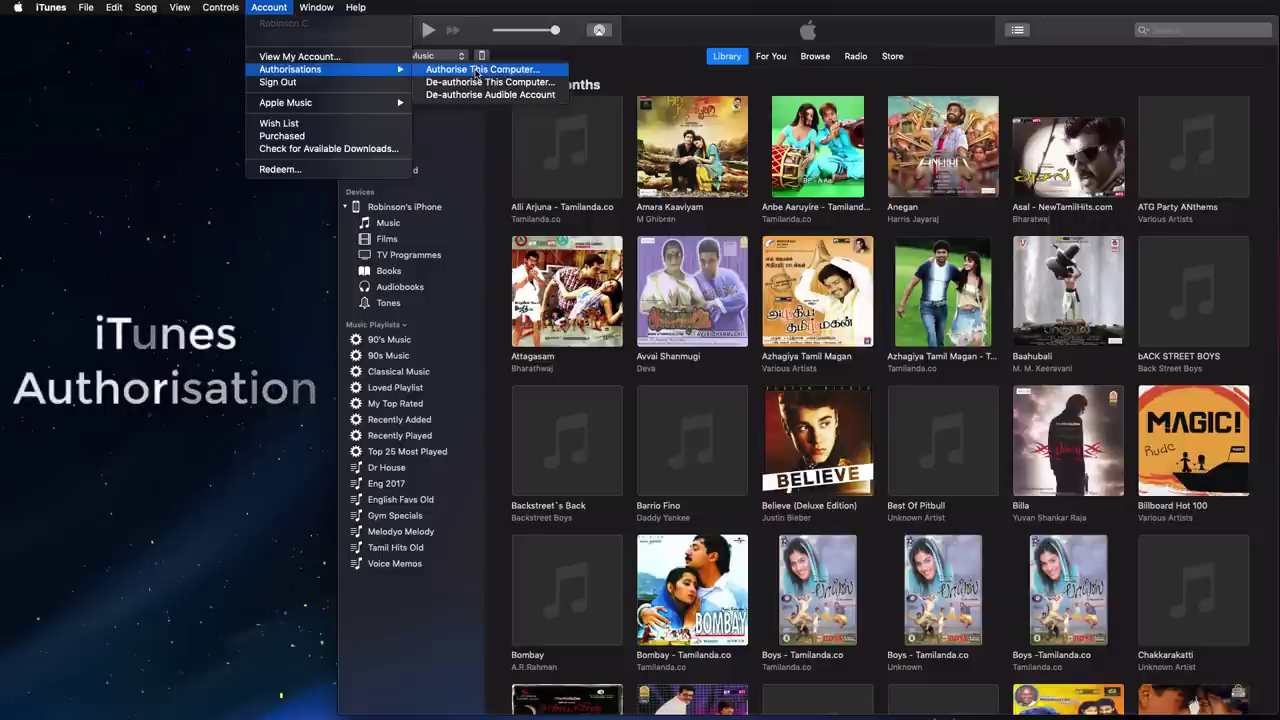
left_click(619, 71)
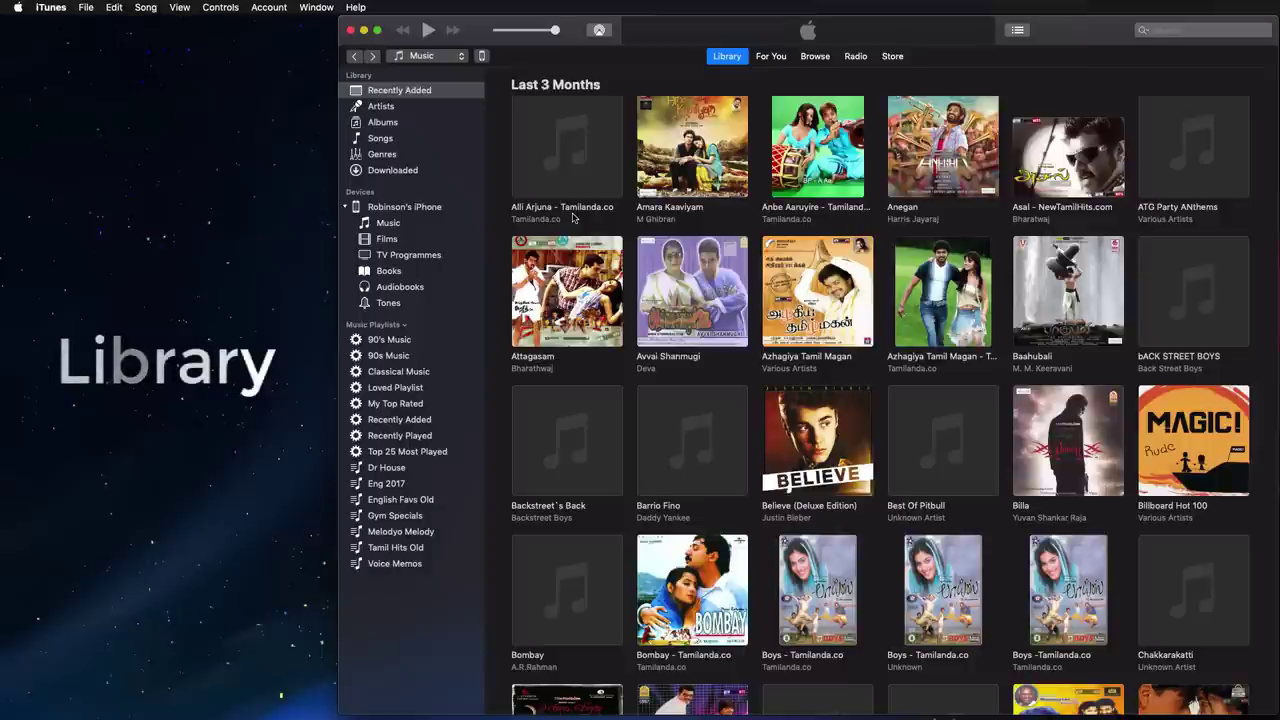
- Open the iTunes preferences and review the General, Playback, Shared and Downloads settings
left_click(52, 7)
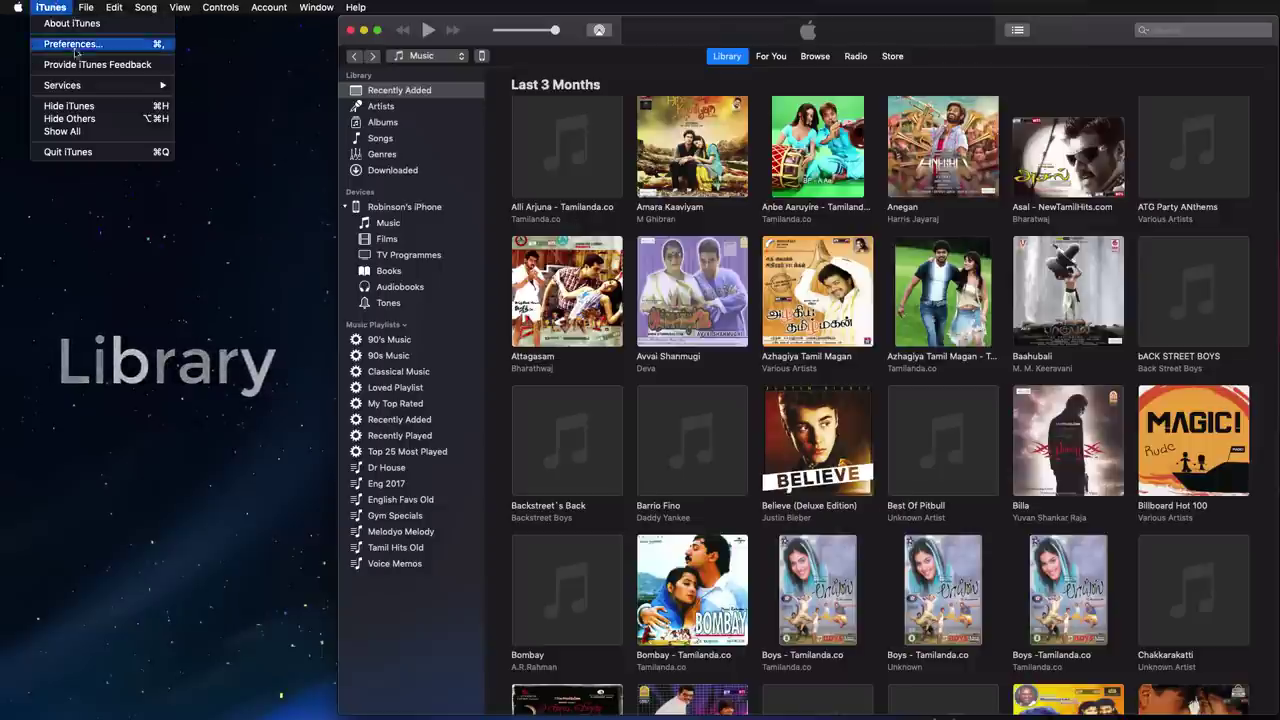
left_click(75, 44)
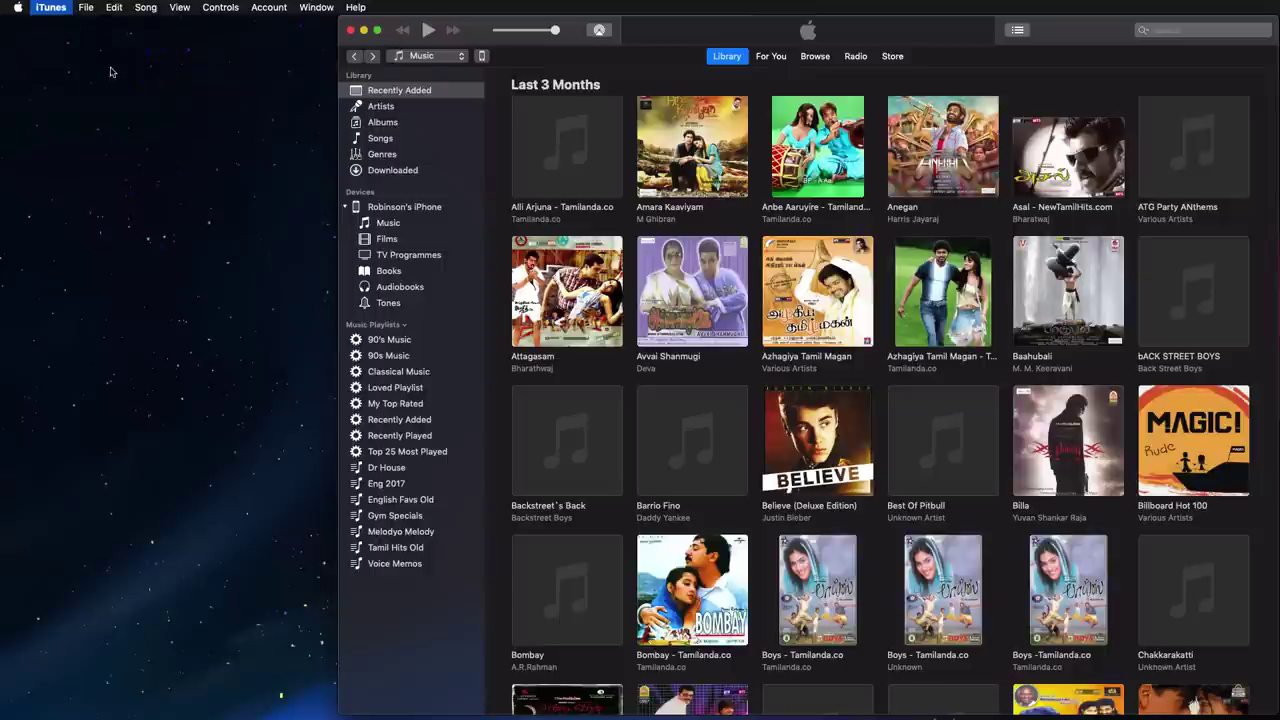
left_click_drag(838, 322, 653, 128)
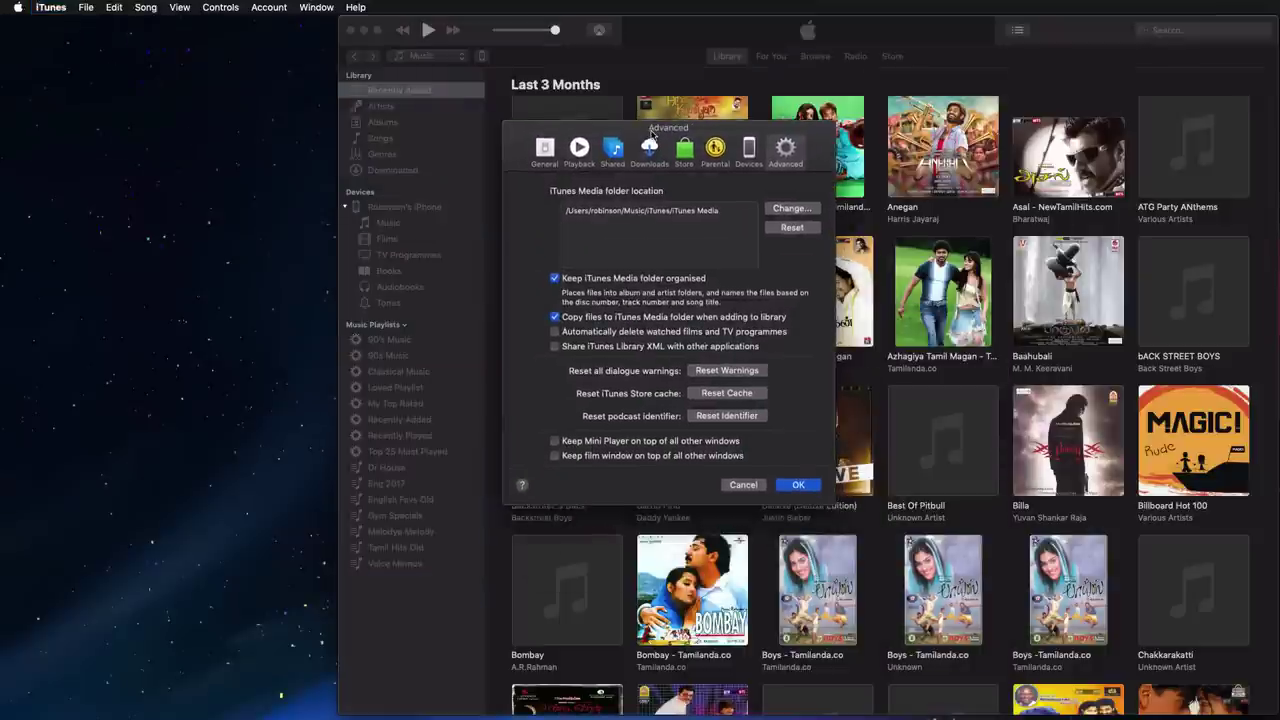
left_click(537, 152)
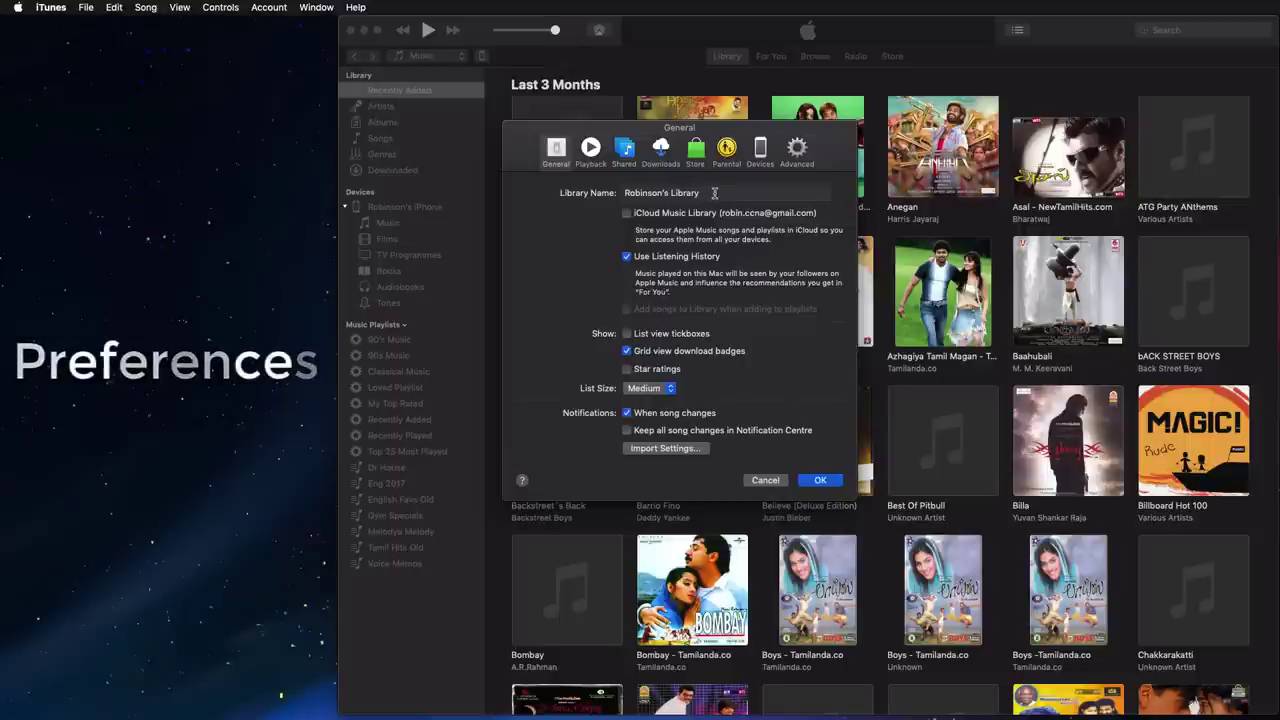
left_click(591, 148)
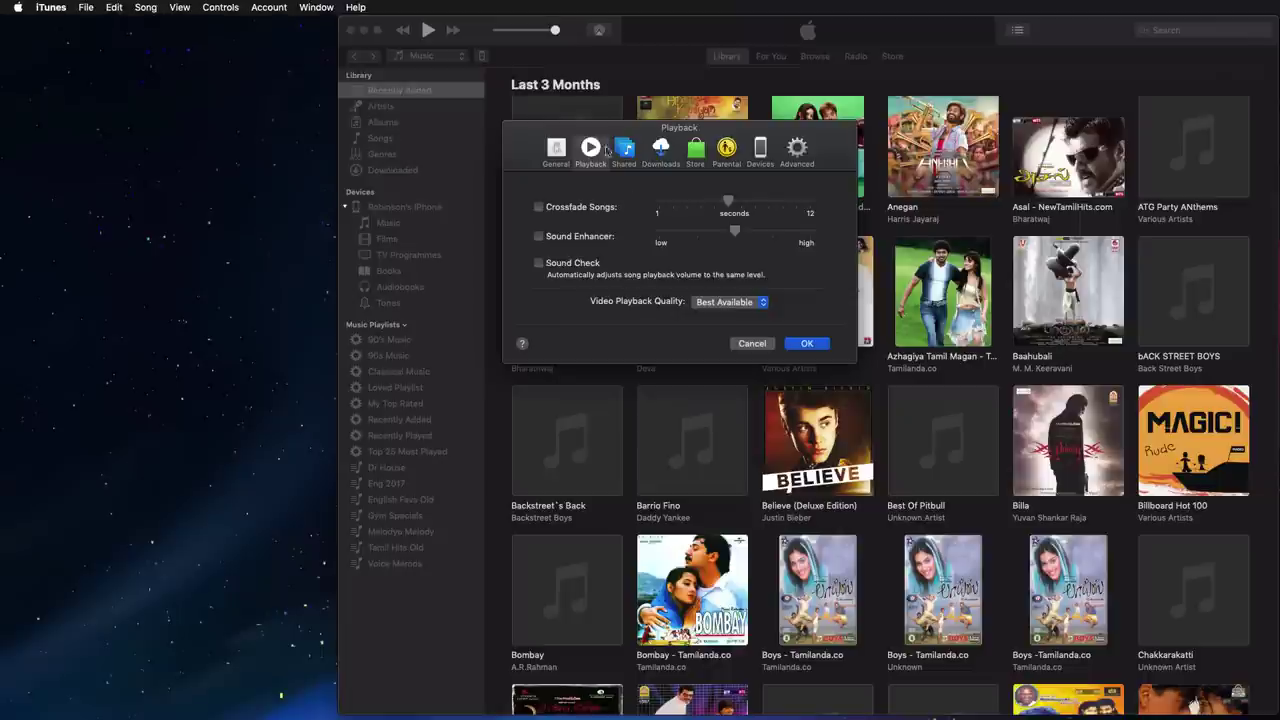
left_click(634, 157)
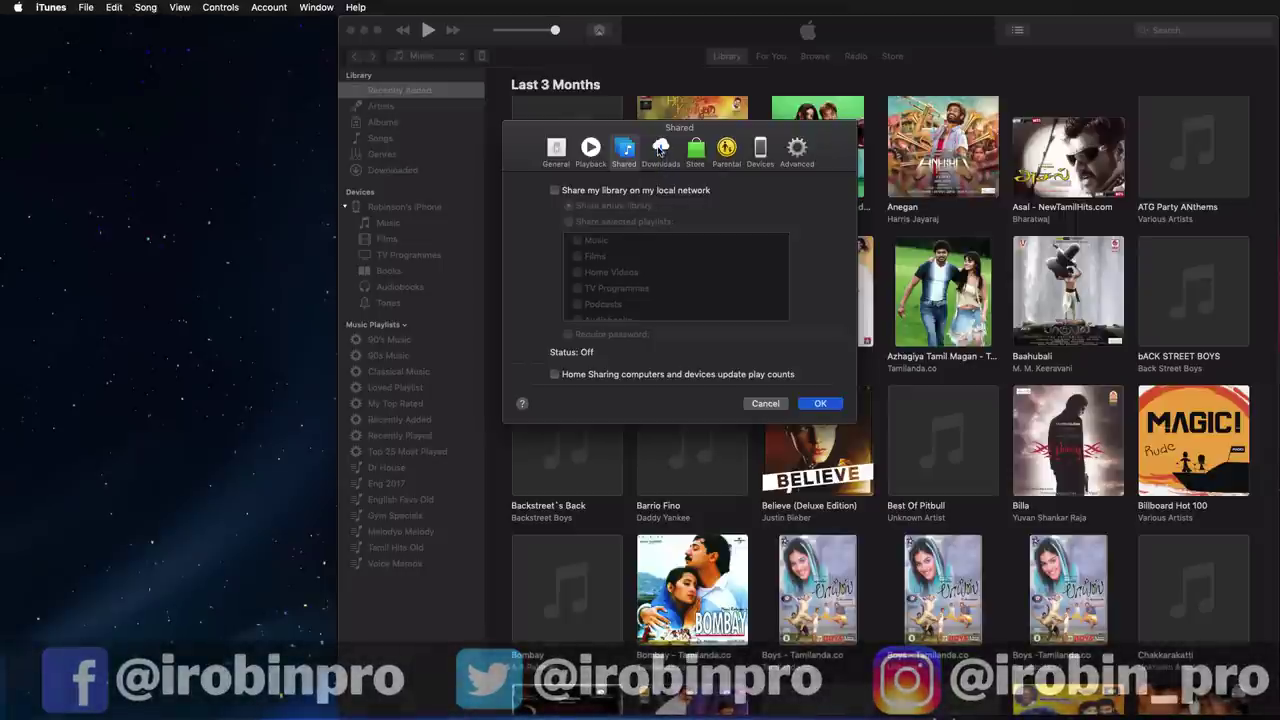
left_click(659, 150)
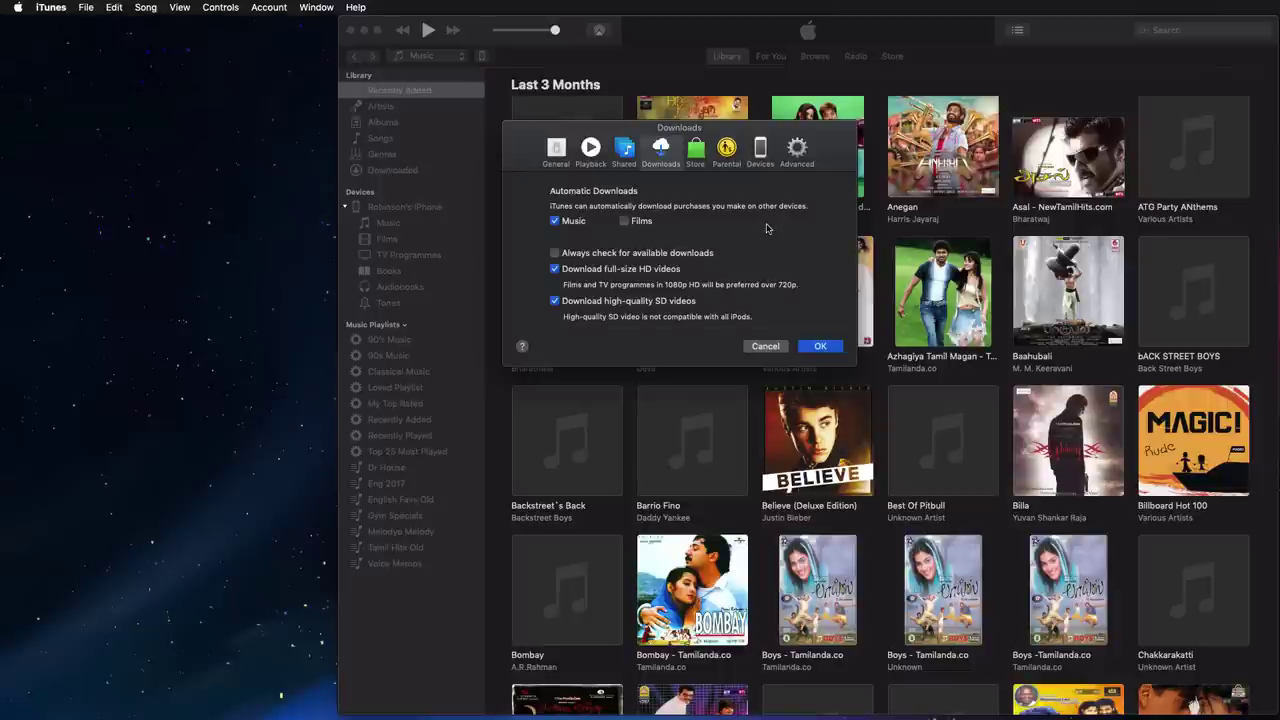
- Review the Store preferences' password choices for free downloads and the Parental preferences' country choices for ratings
left_click(695, 152)
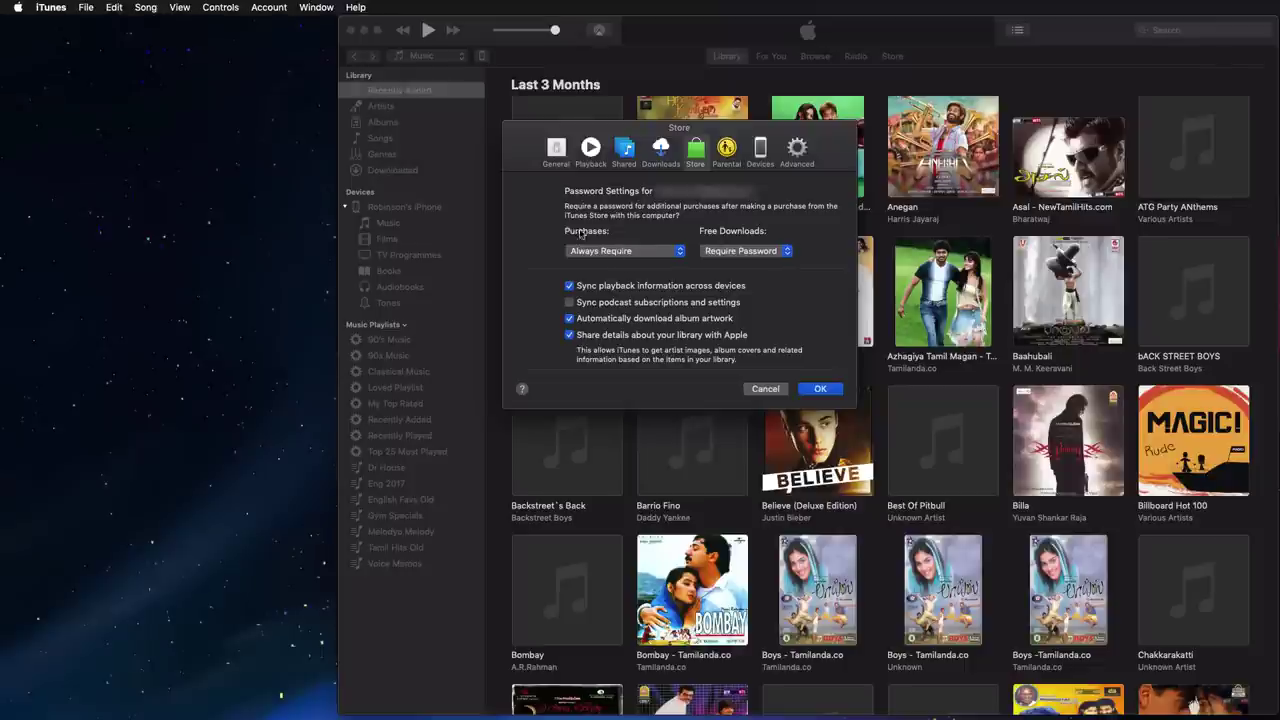
left_click(759, 254)
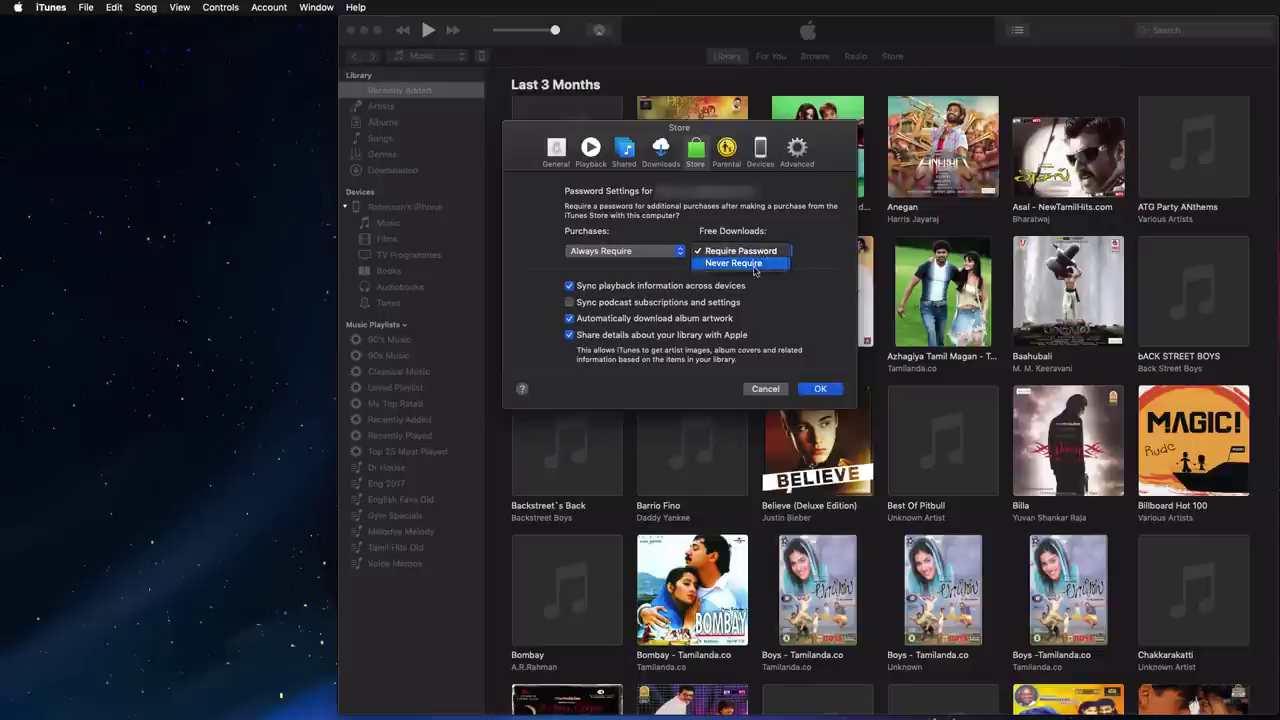
left_click(836, 248)
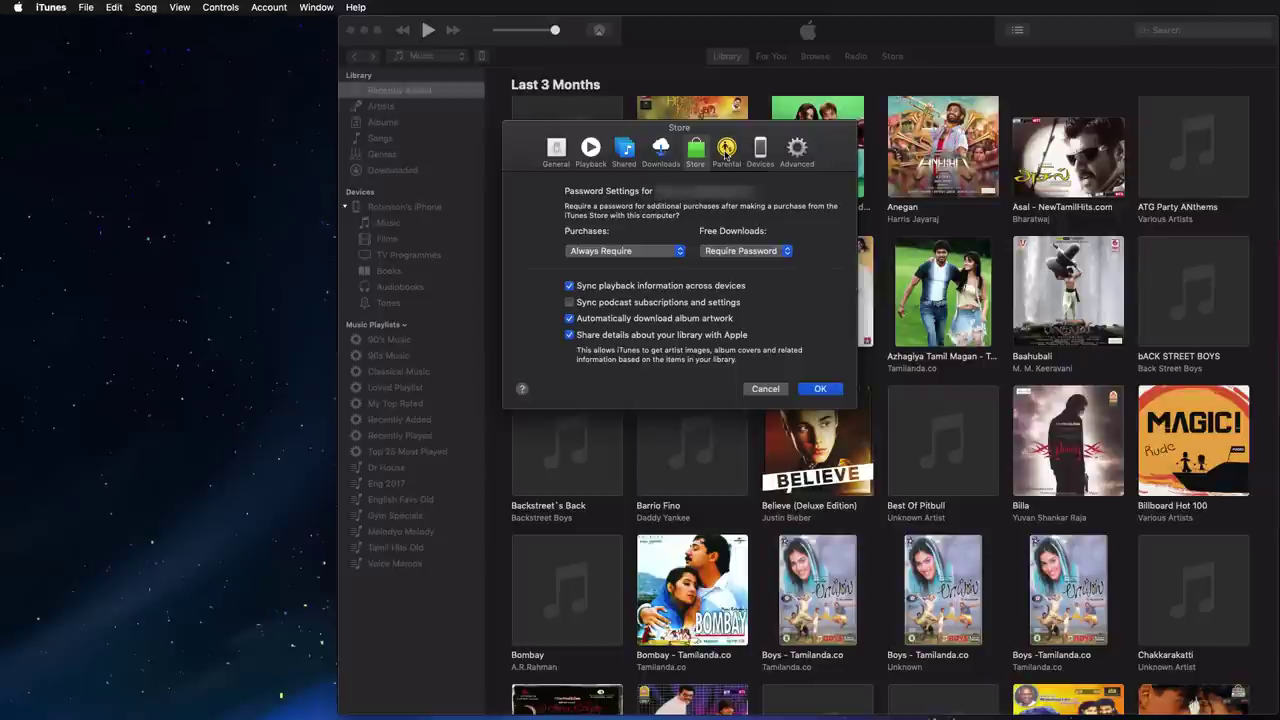
left_click(726, 150)
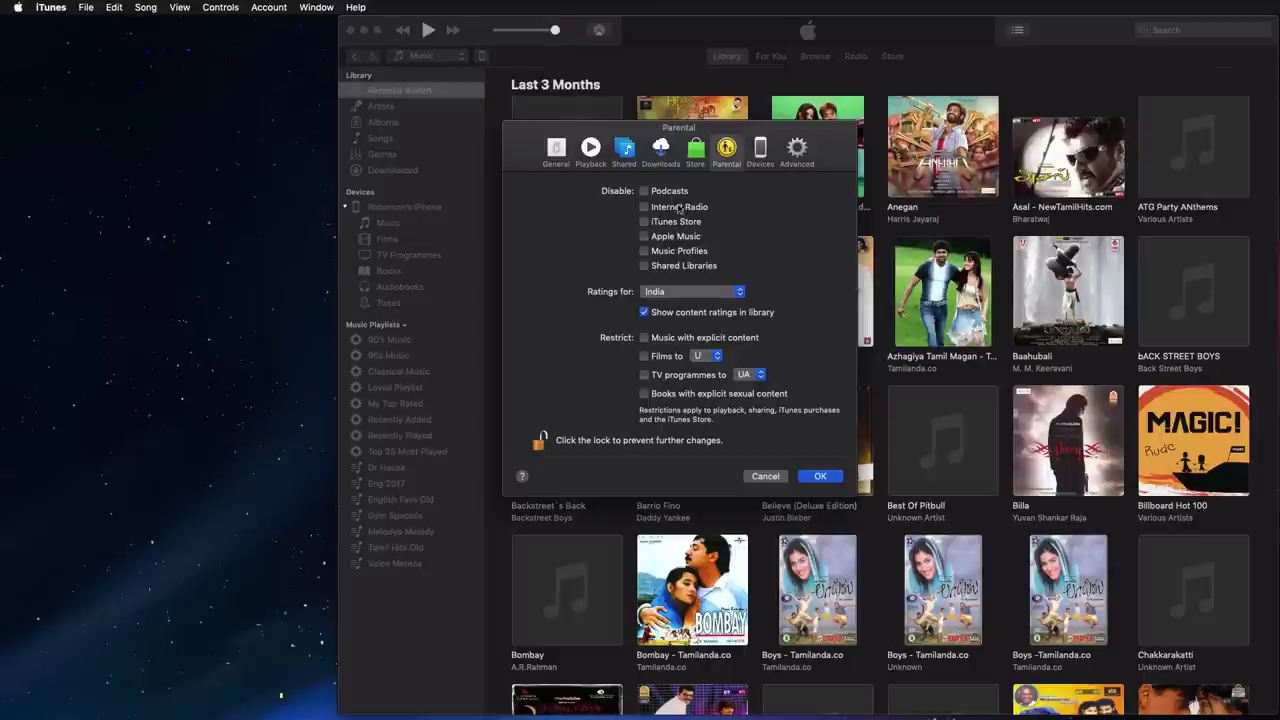
left_click(683, 291)
left_click(683, 291)
- Go to the Devices preferences and reveal the iPhone backup in Finder
left_click(762, 150)
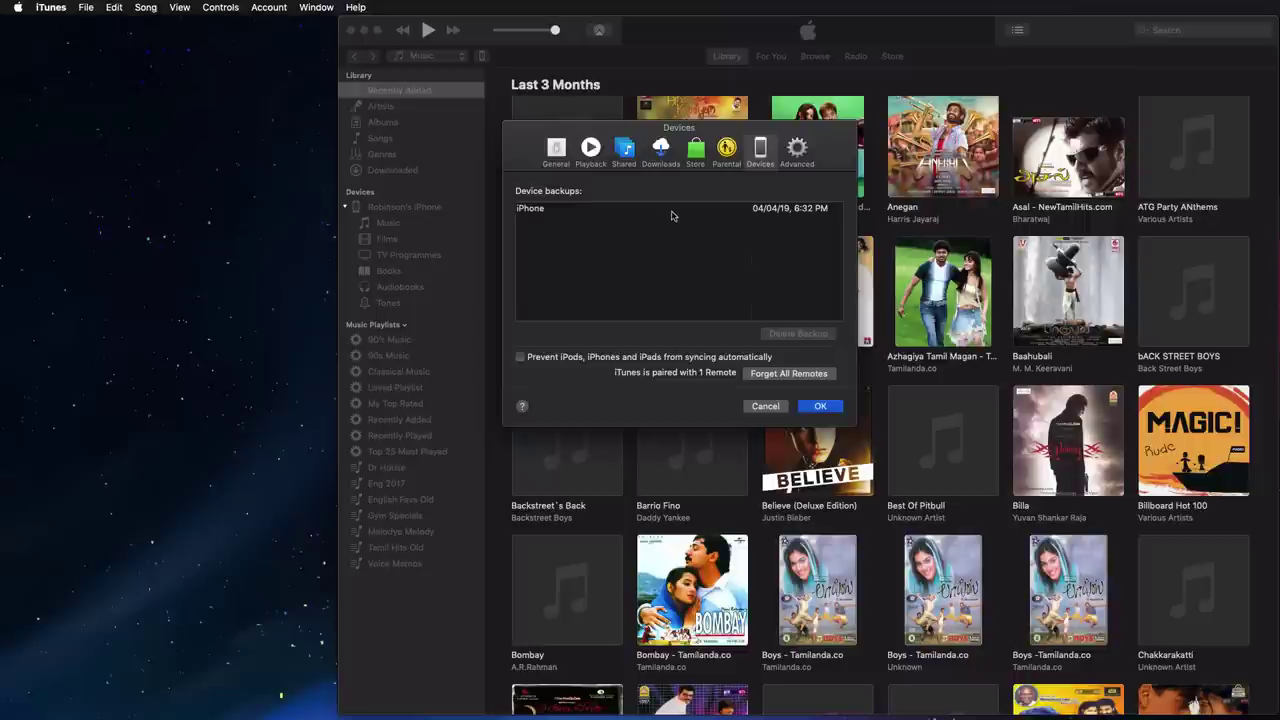
mouse_move(672, 215)
right_click(560, 209)
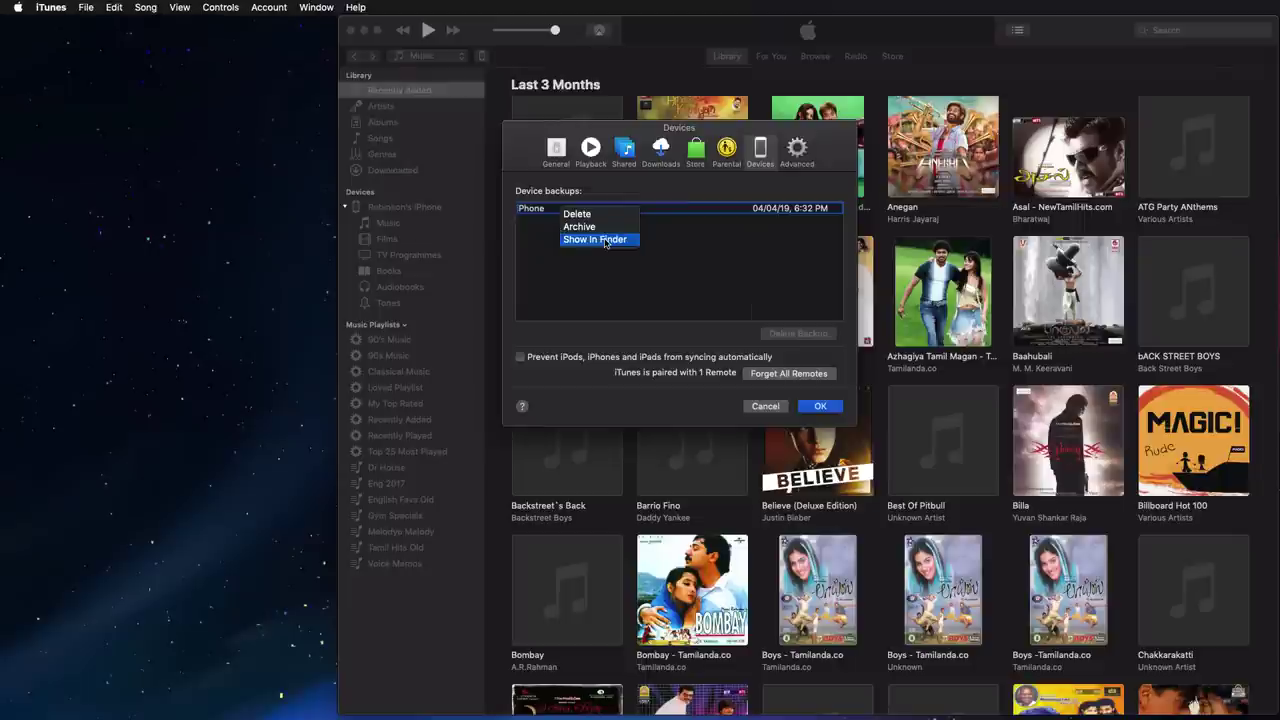
left_click(604, 241)
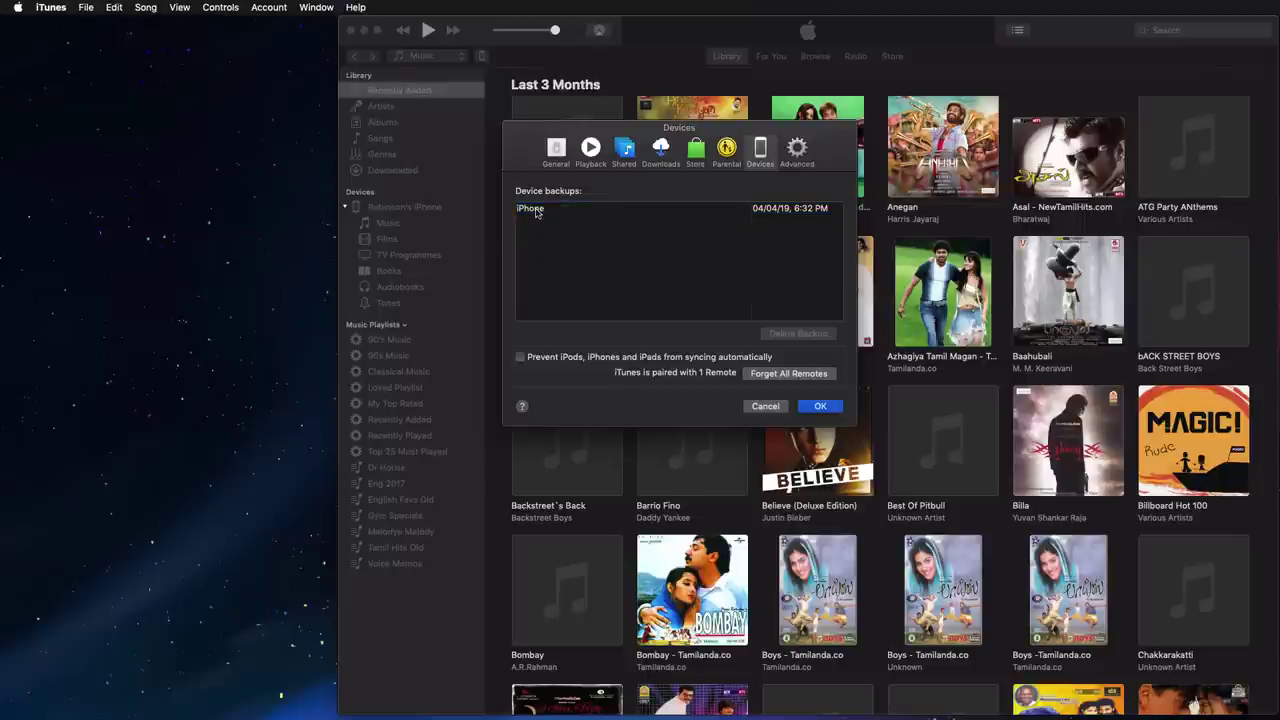
right_click(668, 208)
left_click(690, 241)
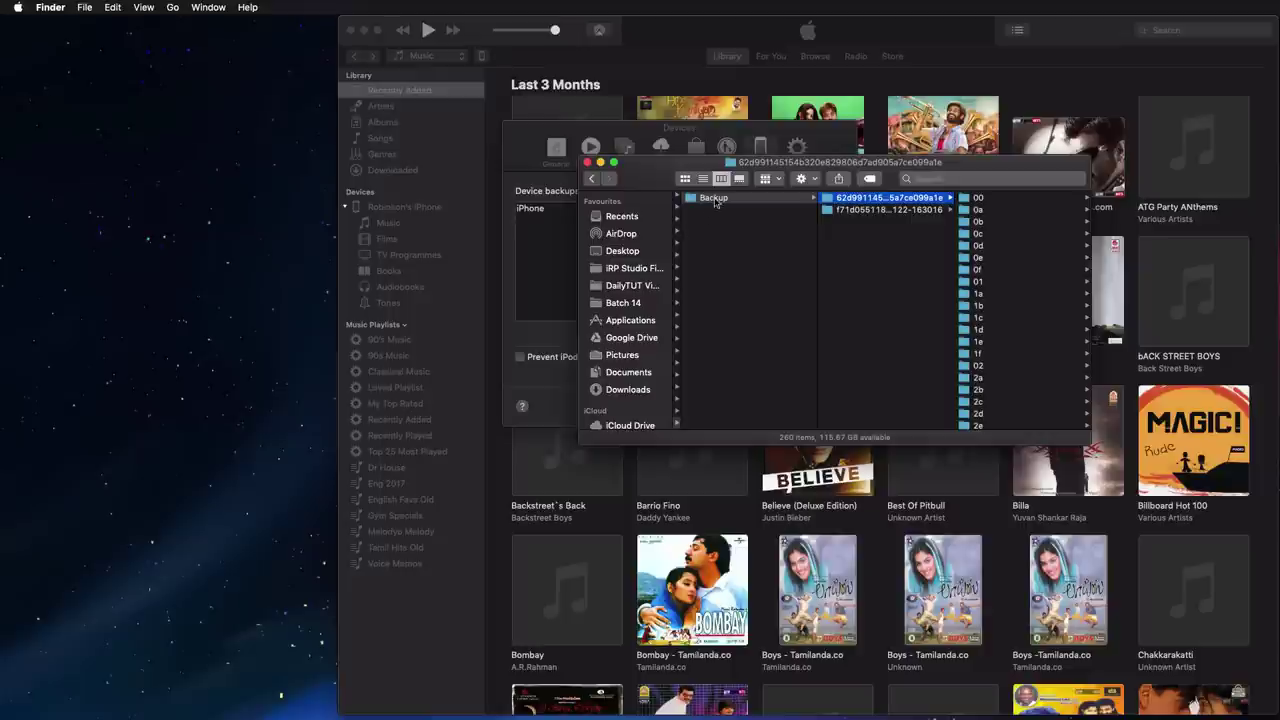
- Examine the backup folder's location and its contents in Finder, and close the Finder window
scroll(730, 218, "left", 5)
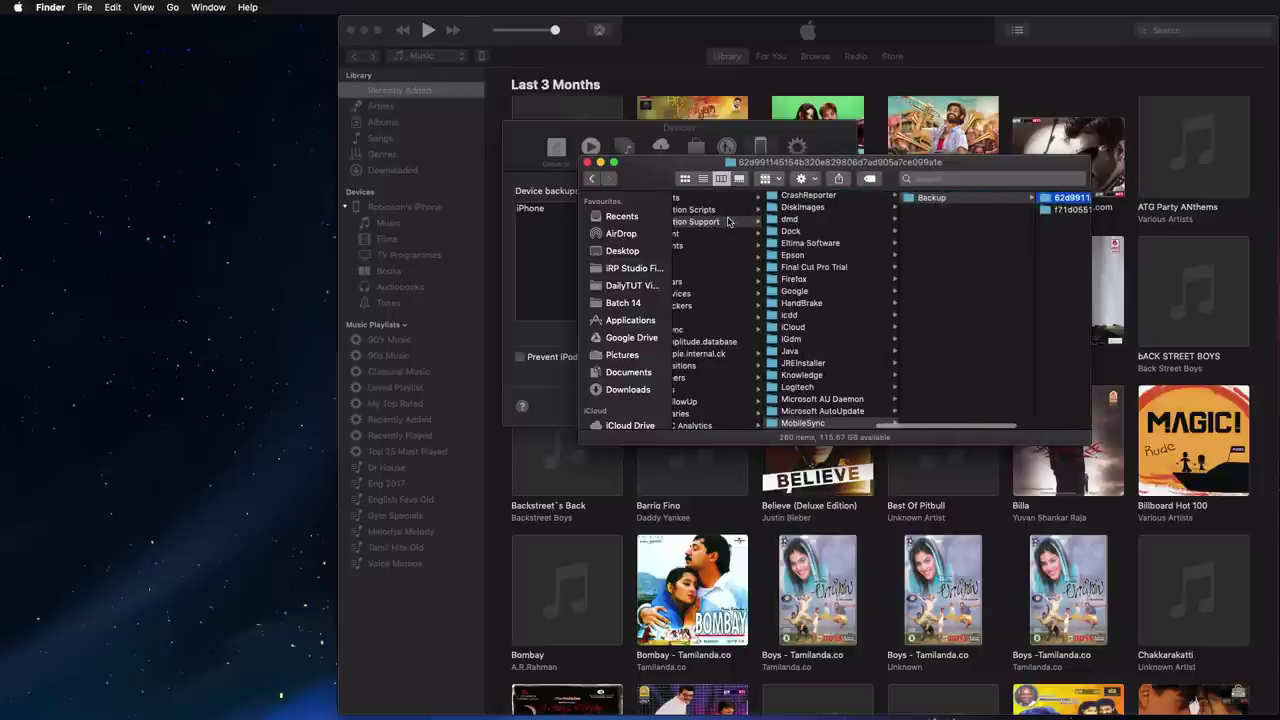
scroll(790, 230, "right", 5)
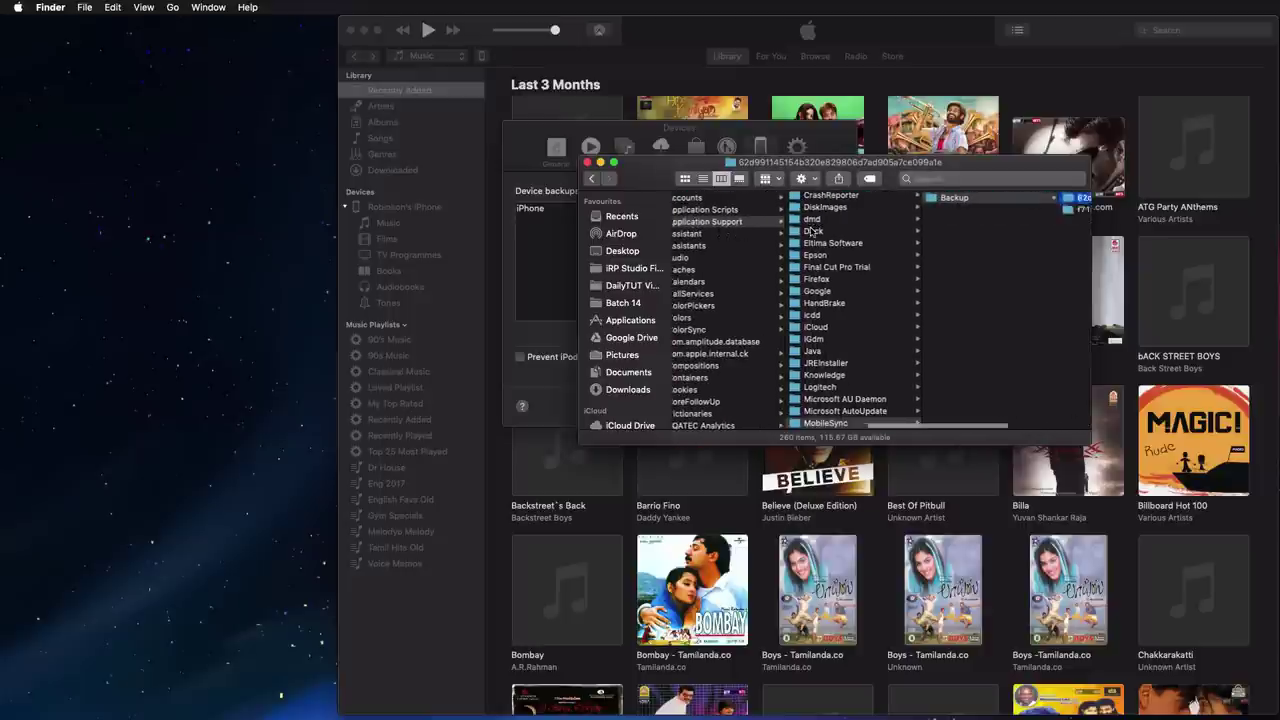
scroll(811, 232, "right", 1)
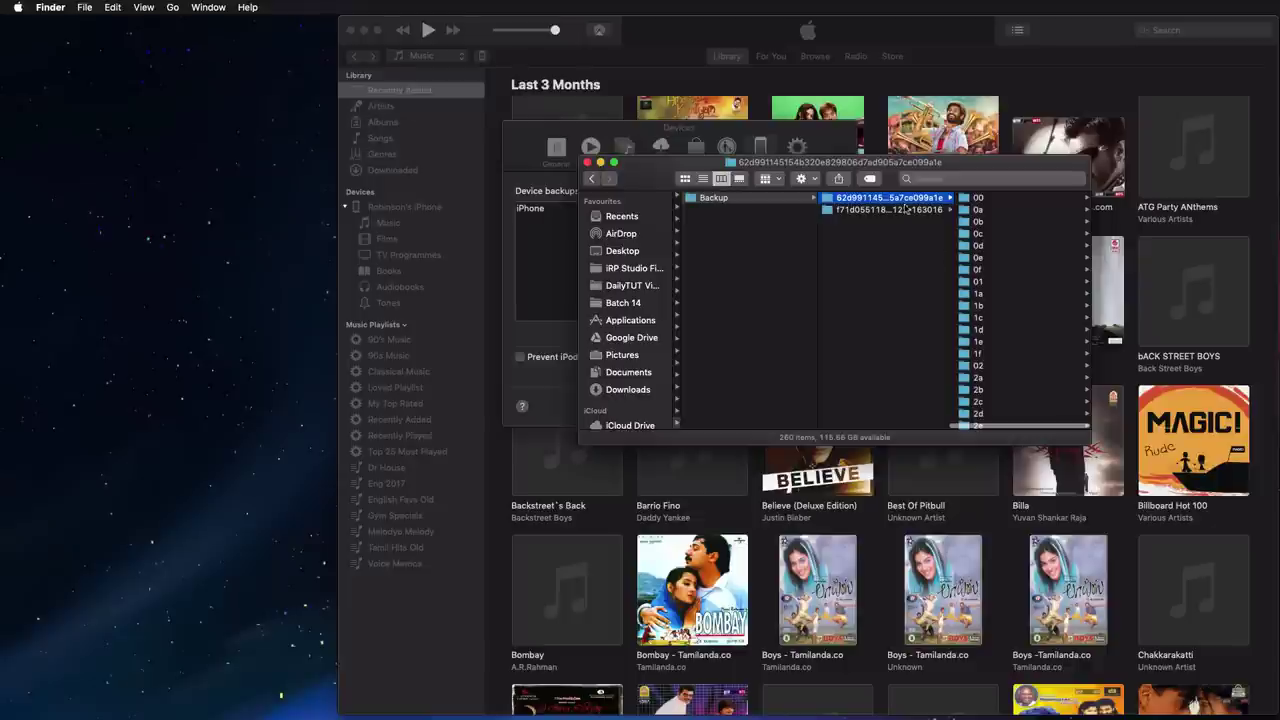
scroll(1007, 390, "down", 10)
scroll(1007, 370, "down", 8)
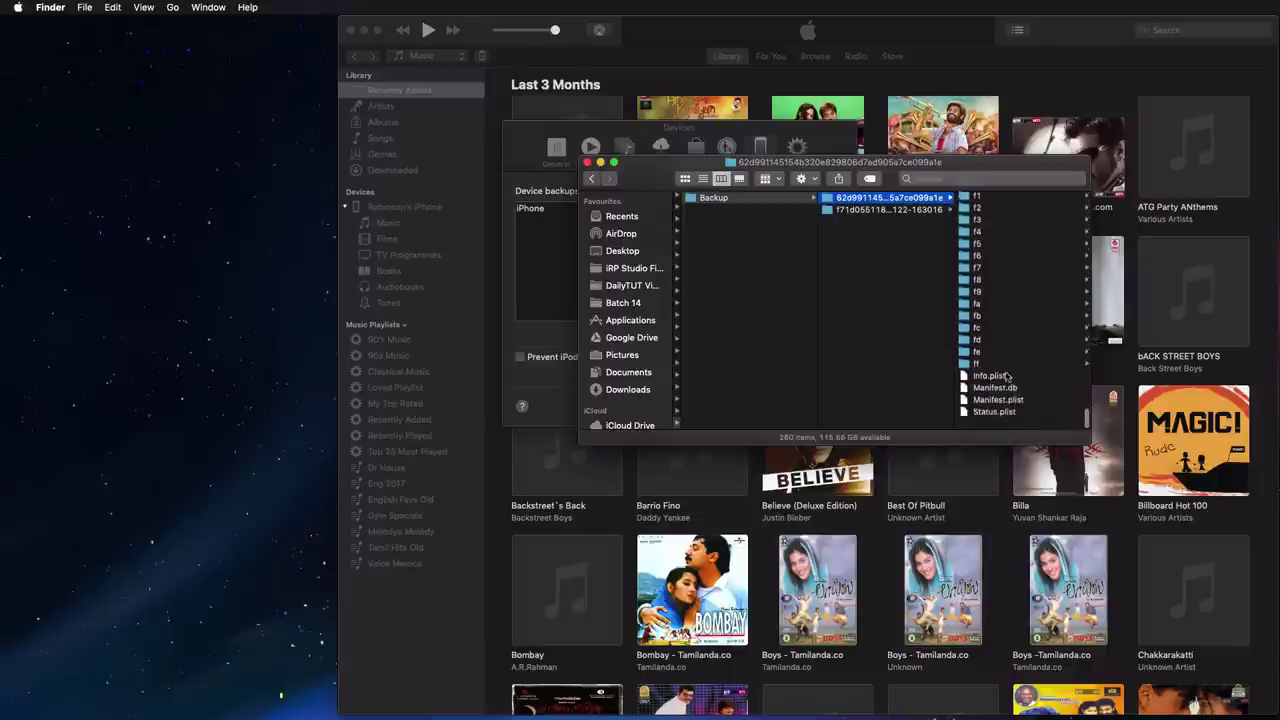
scroll(1008, 343, "up", 18)
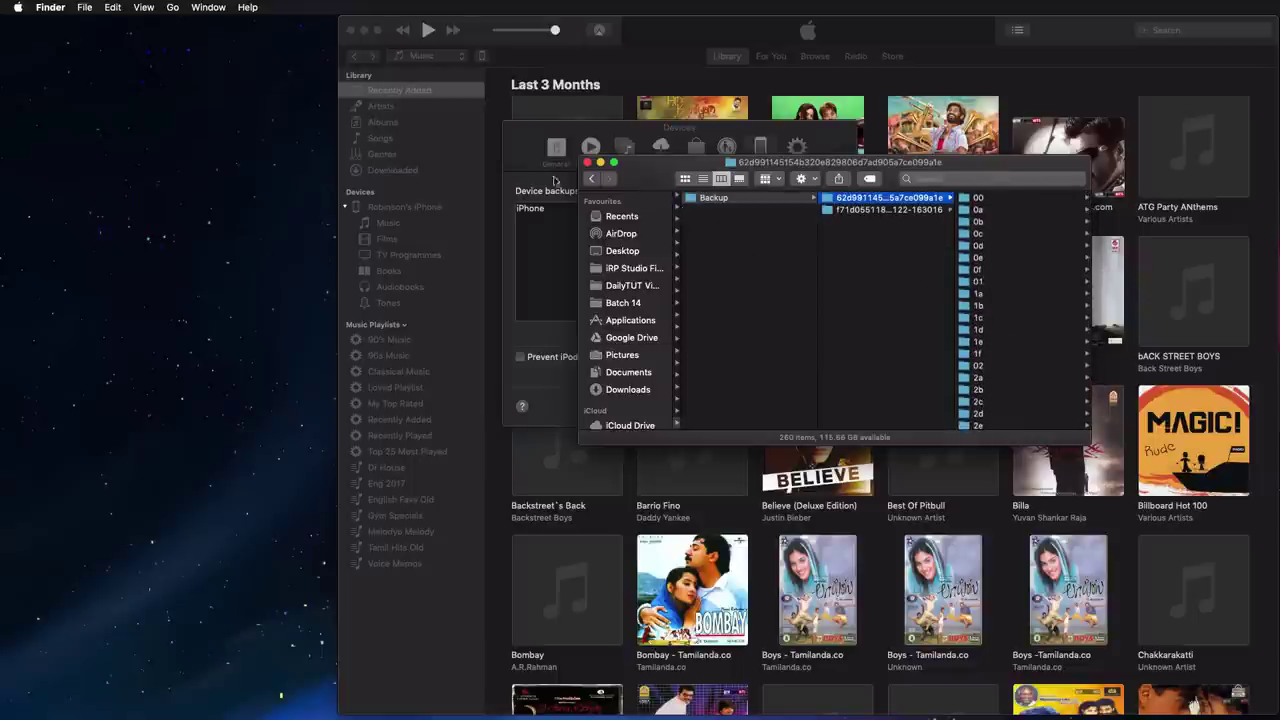
left_click(587, 162)
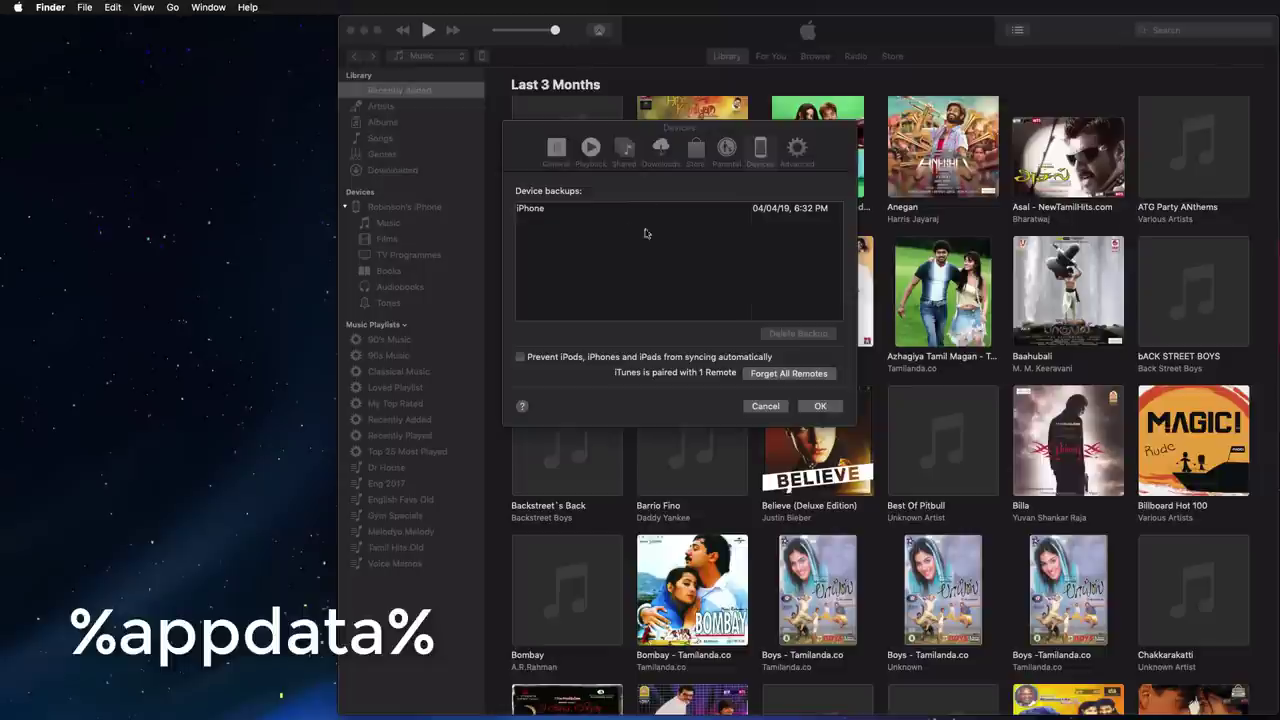
- Check the iTunes Media folder location in the Advanced preferences and close the preferences with OK
left_click(800, 152)
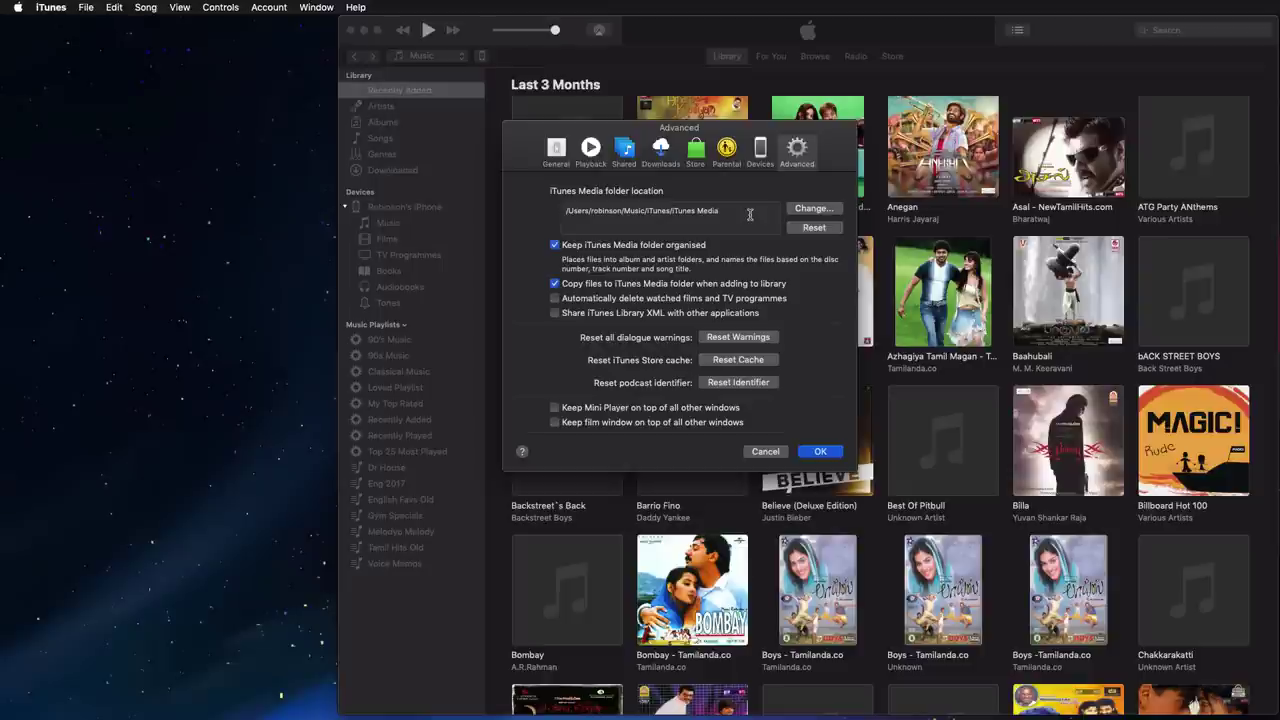
mouse_move(591, 210)
left_mouse_down()
mouse_move(750, 210)
mouse_move(604, 212)
left_mouse_up()
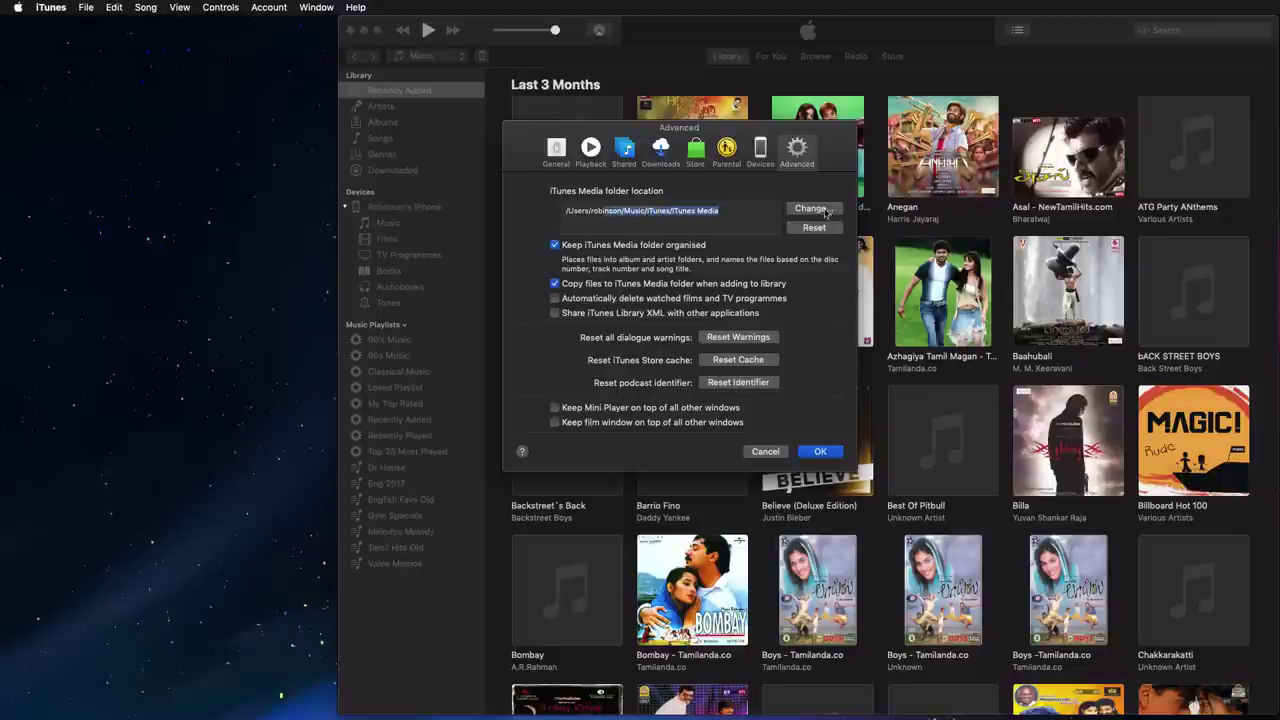
left_click(740, 215)
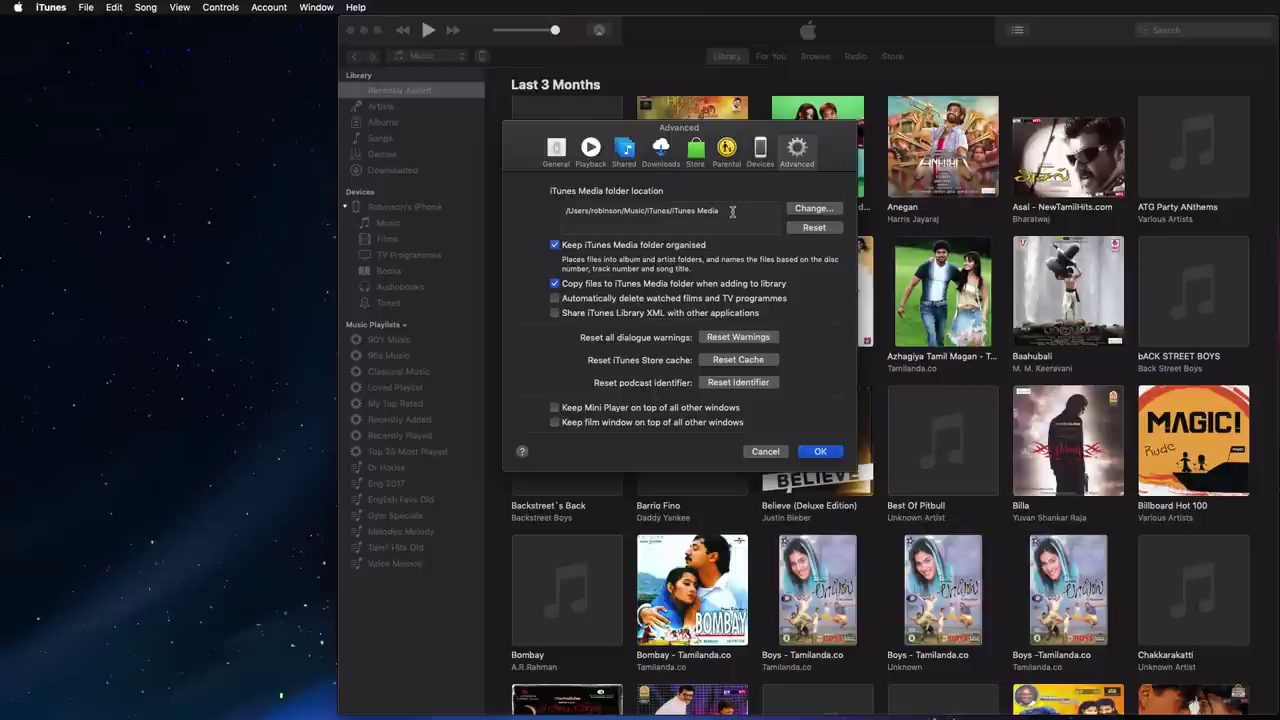
left_click_drag(730, 211, 562, 214)
left_click(742, 212)
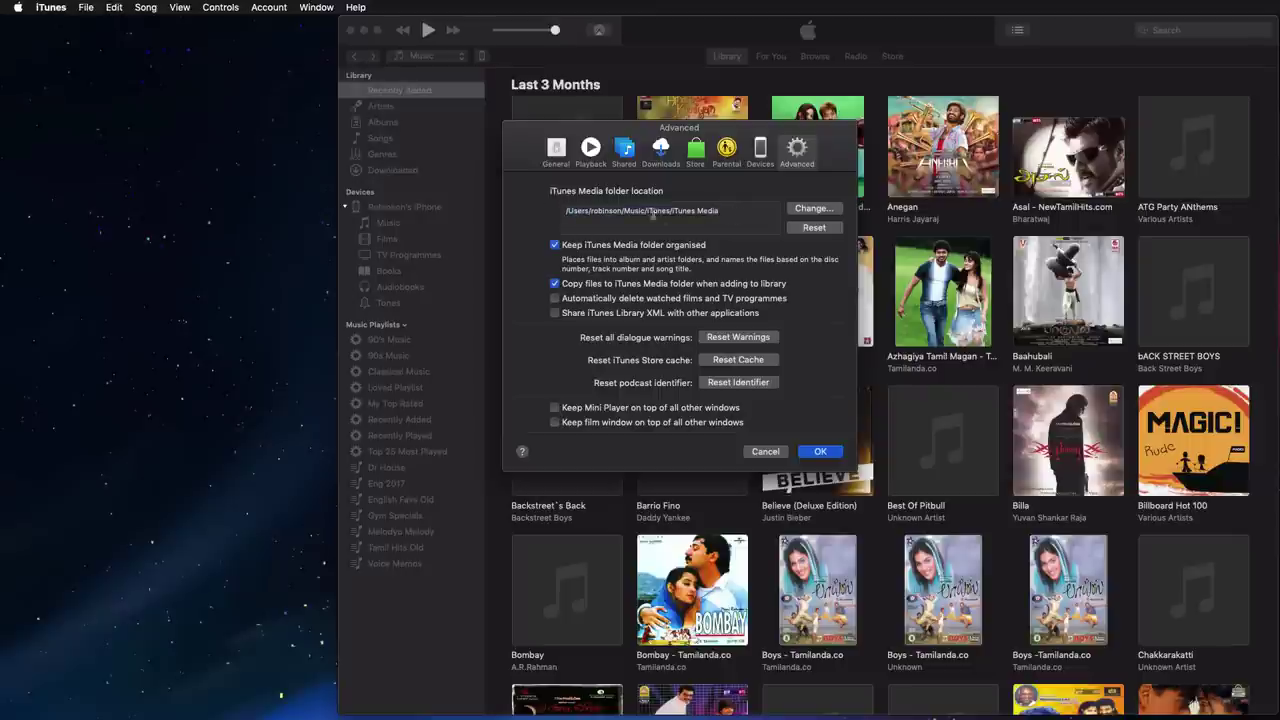
left_click_drag(652, 210, 718, 211)
left_click(716, 212)
left_click(816, 452)
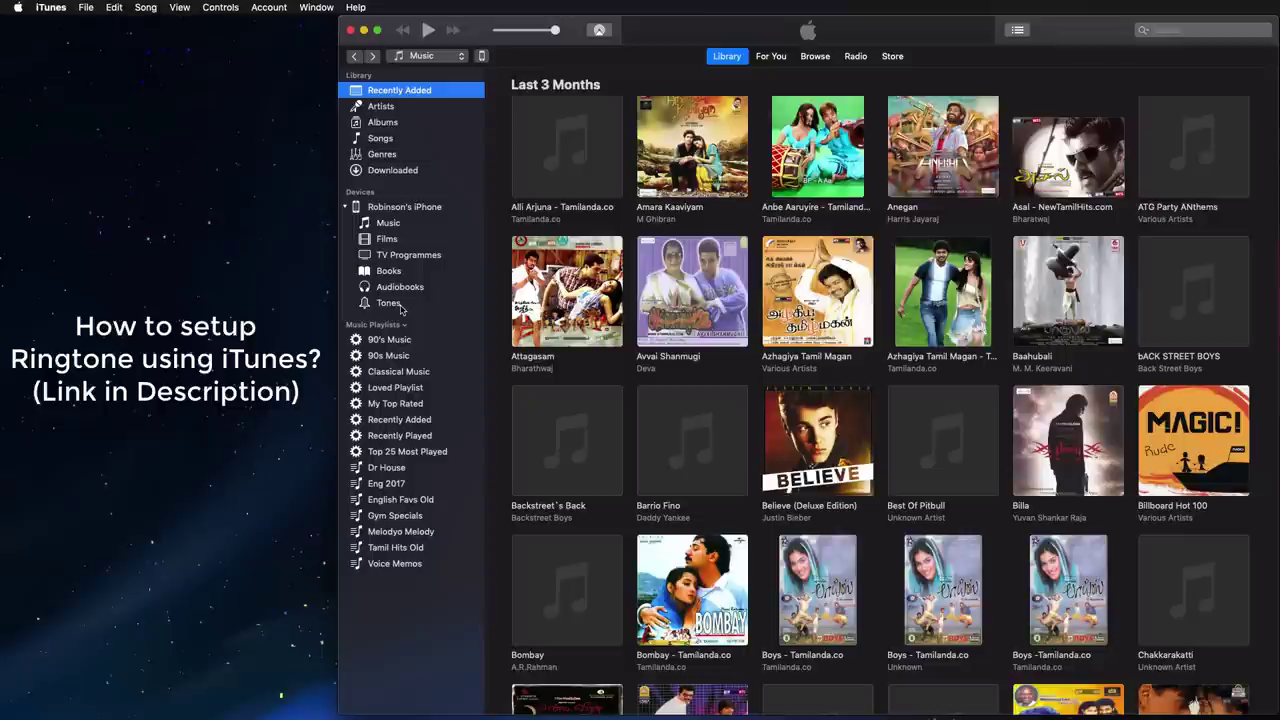
- View the iPhone's Tones list, and browse the library's Recently Added, Songs and Albums views
left_click(389, 303)
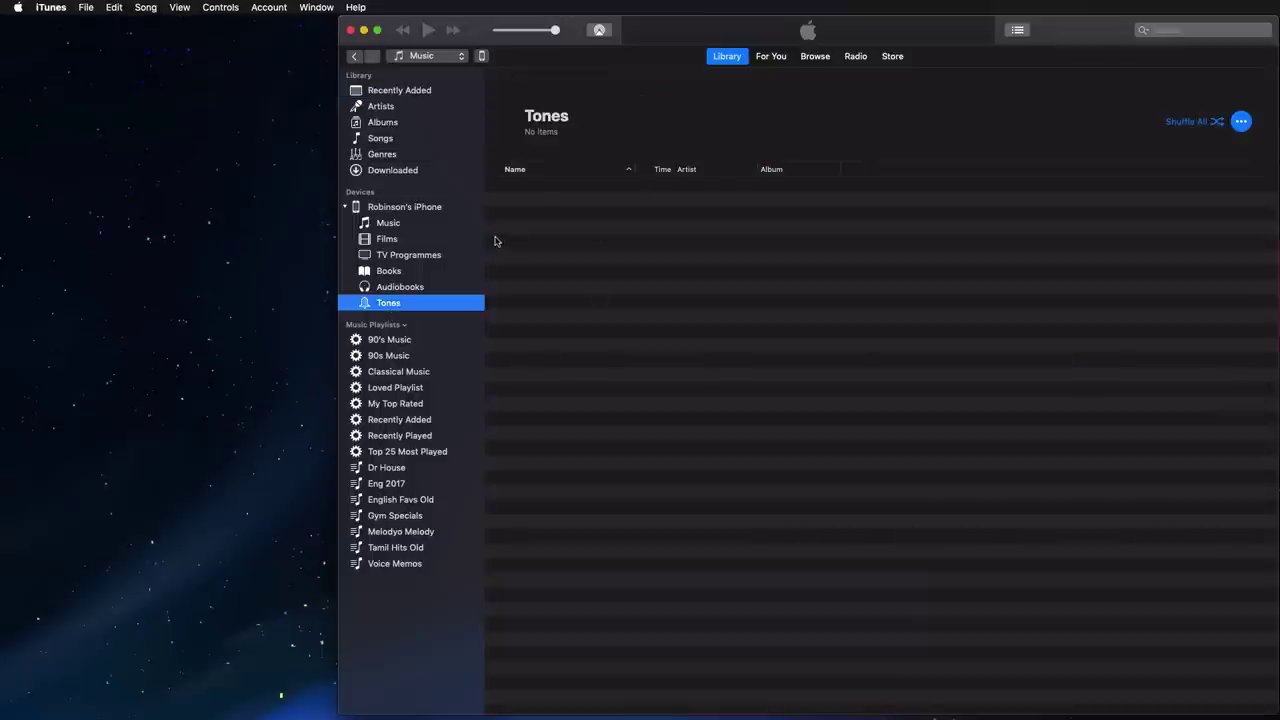
left_click(400, 91)
left_click(390, 139)
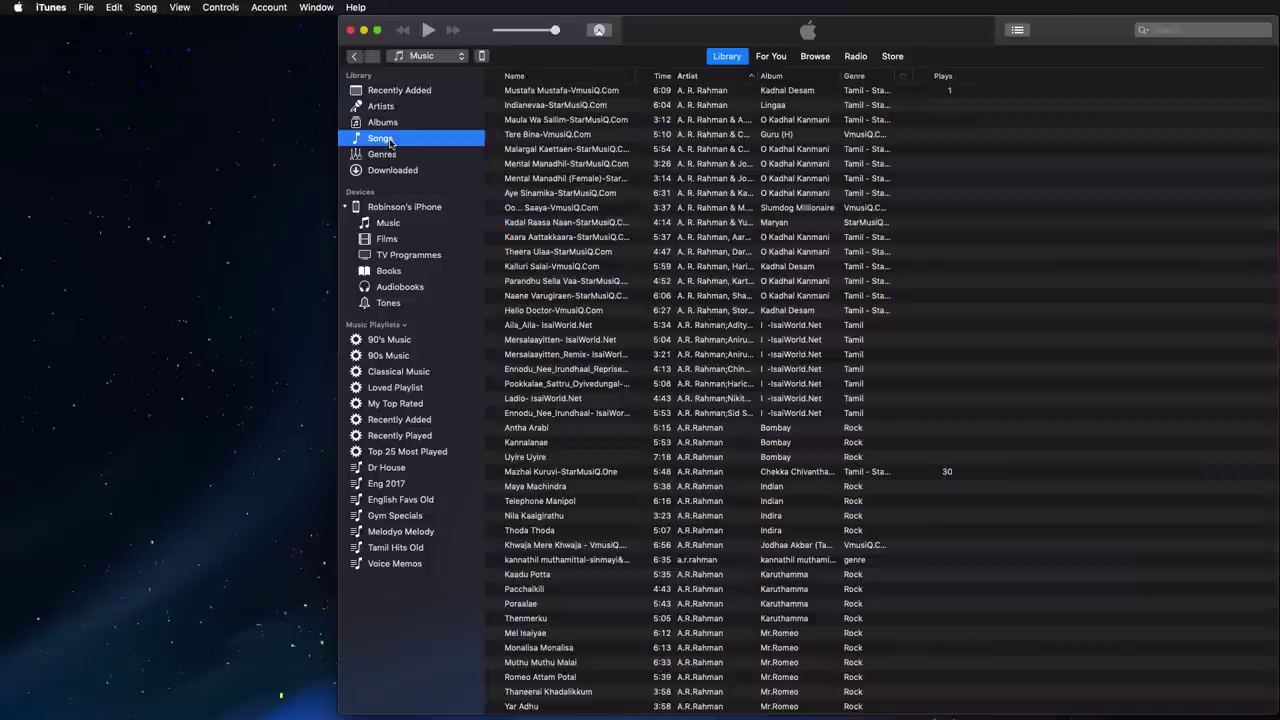
left_click(390, 123)
- Sort the library's Songs list by artist in descending order and look through it
left_click(392, 139)
left_click(705, 76)
scroll(707, 138, "up", 5)
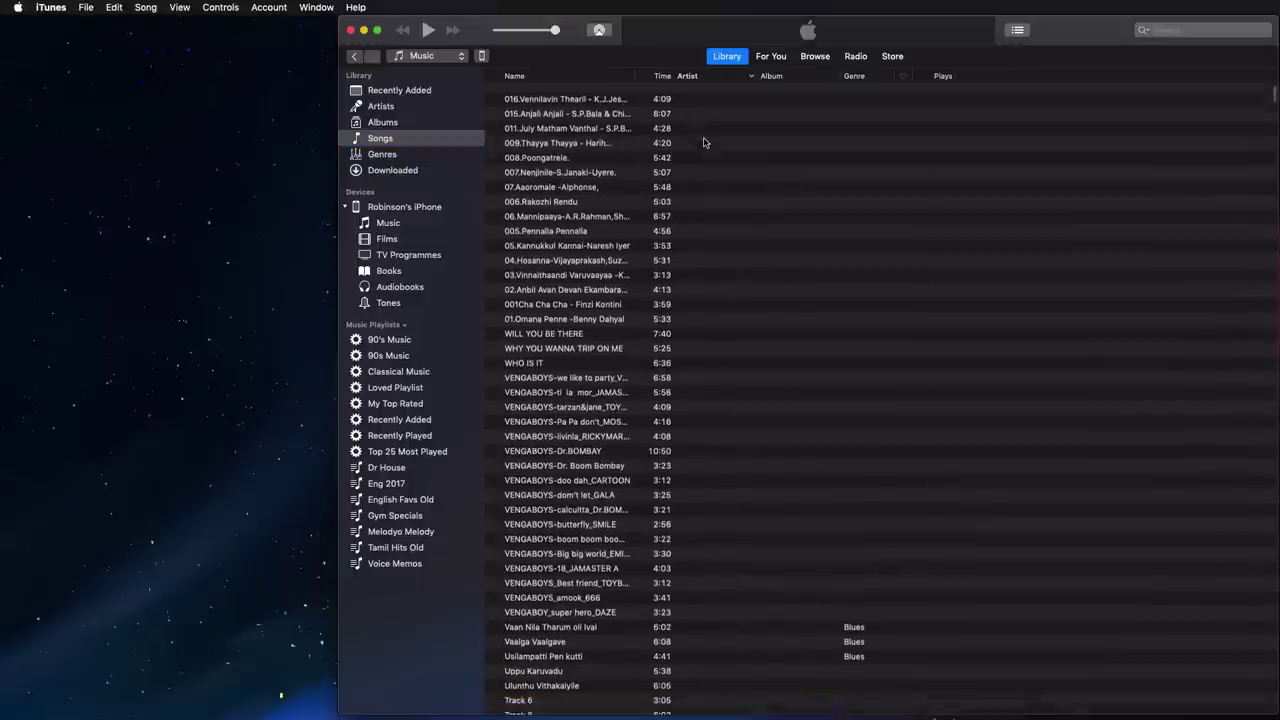
scroll(707, 138, "up", 10)
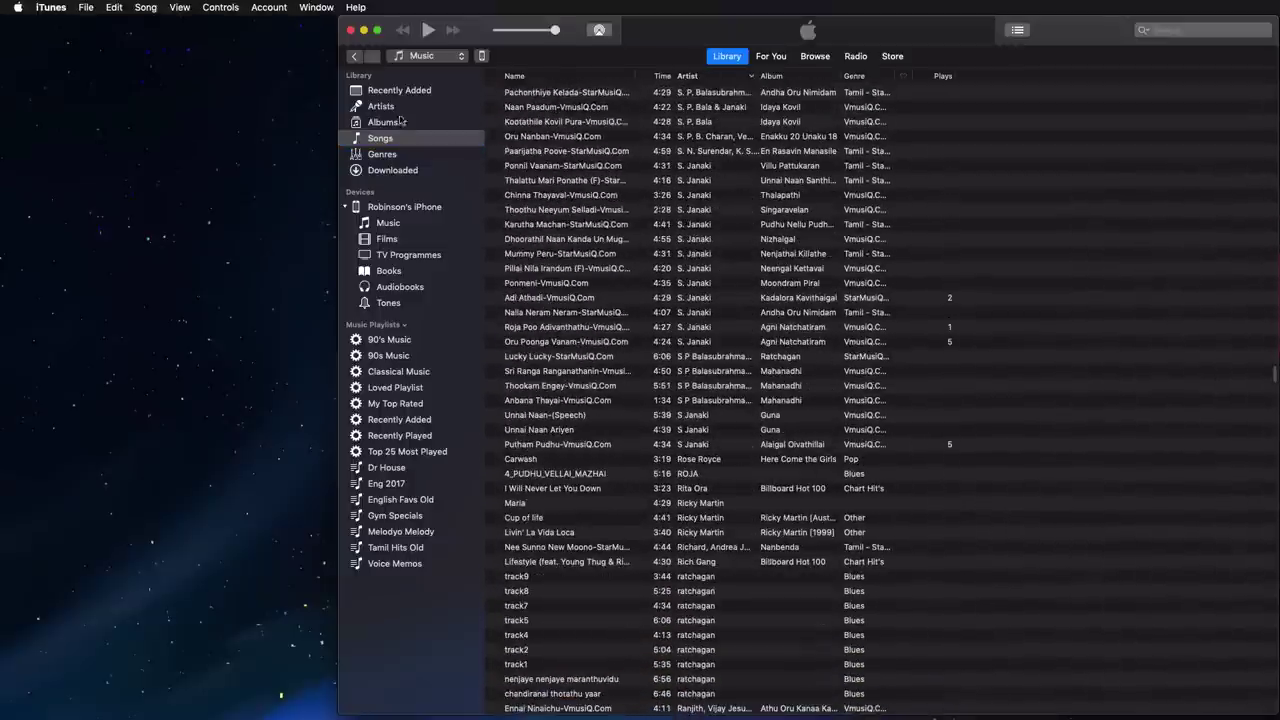
- Browse the music library by albums and by genres
left_click(395, 126)
left_click(382, 160)
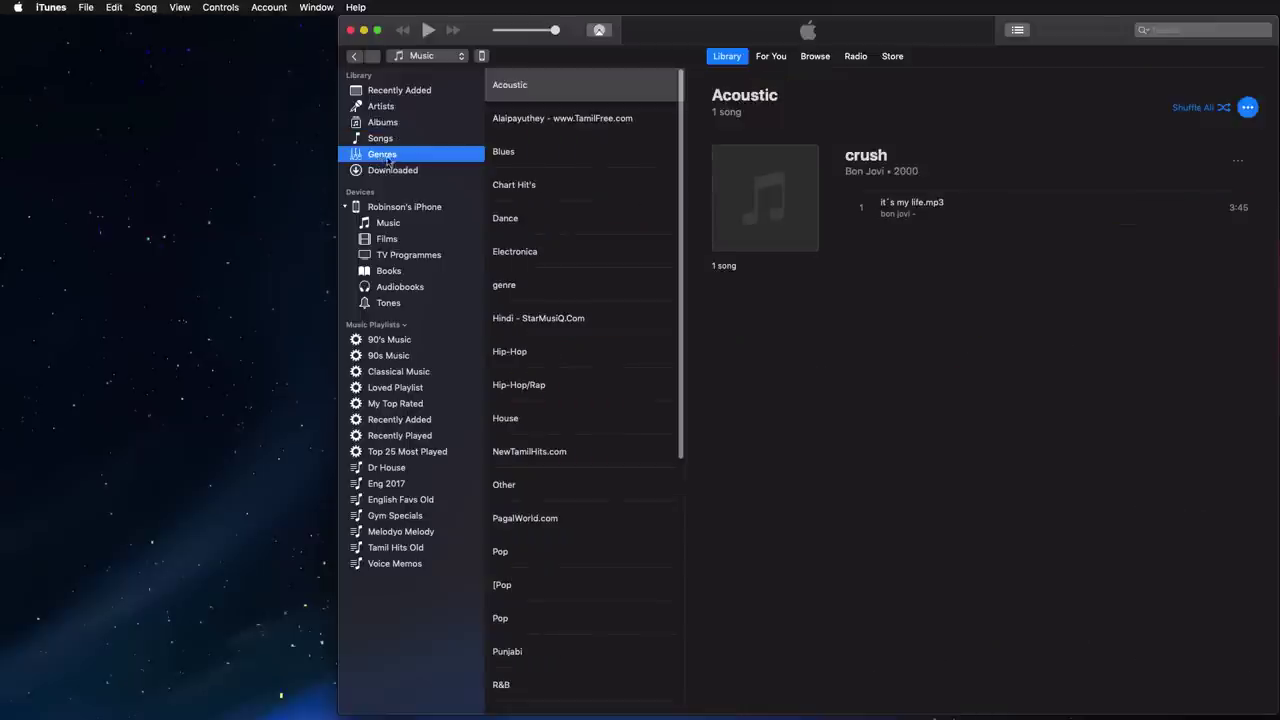
- Look through the genre list and show the songs in the Punjabi and [Pop genres
scroll(654, 206, "down", 10)
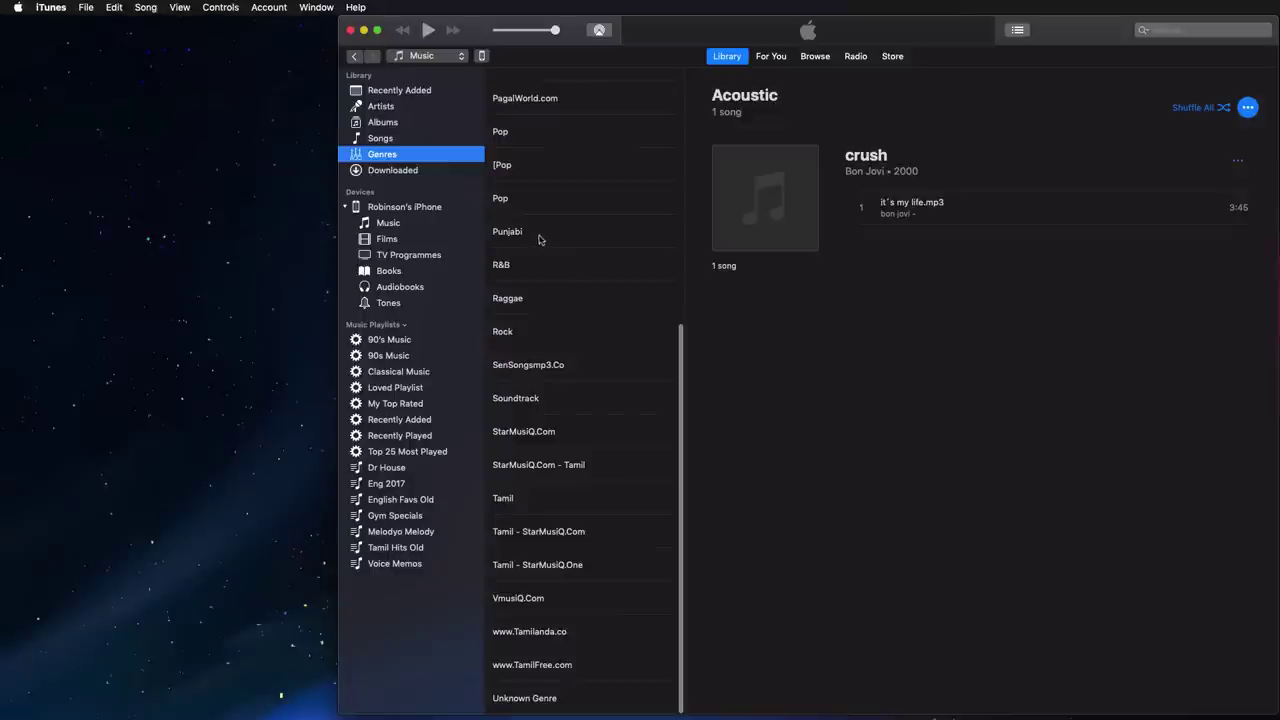
left_click(568, 237)
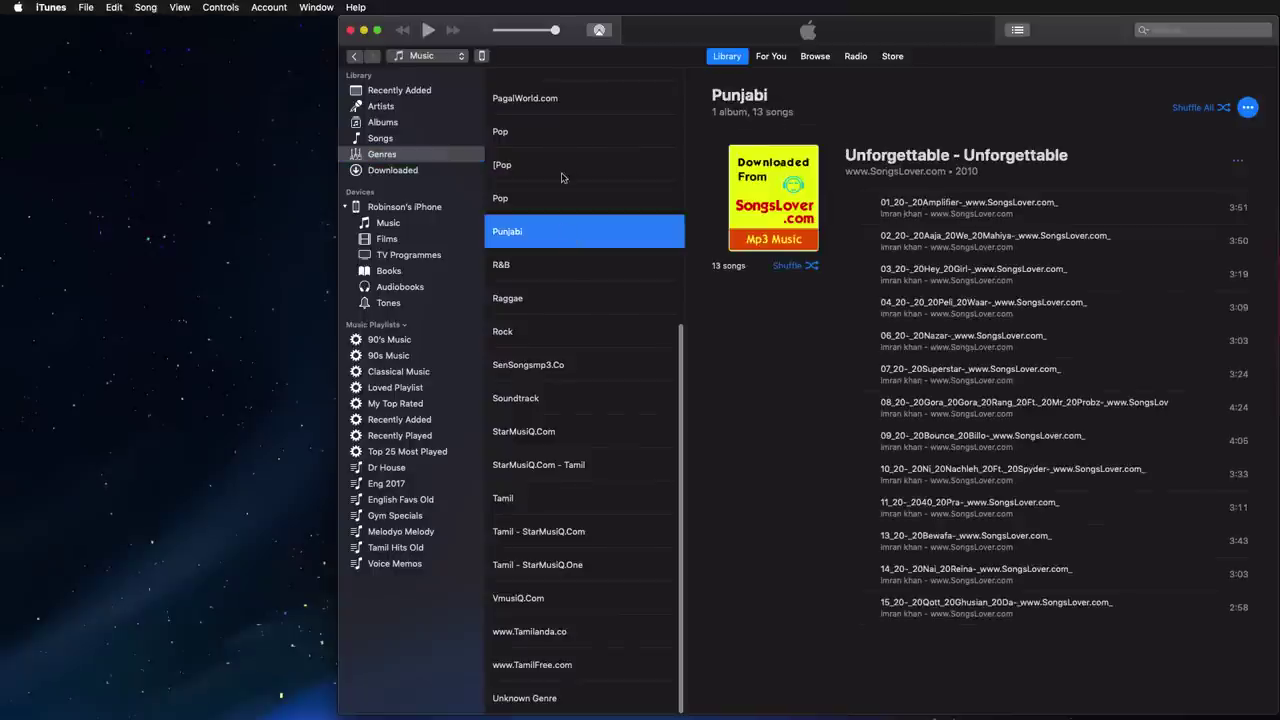
left_click(565, 172)
- Look through the albums in the library's Downloaded view and return to Recently Added
left_click(400, 172)
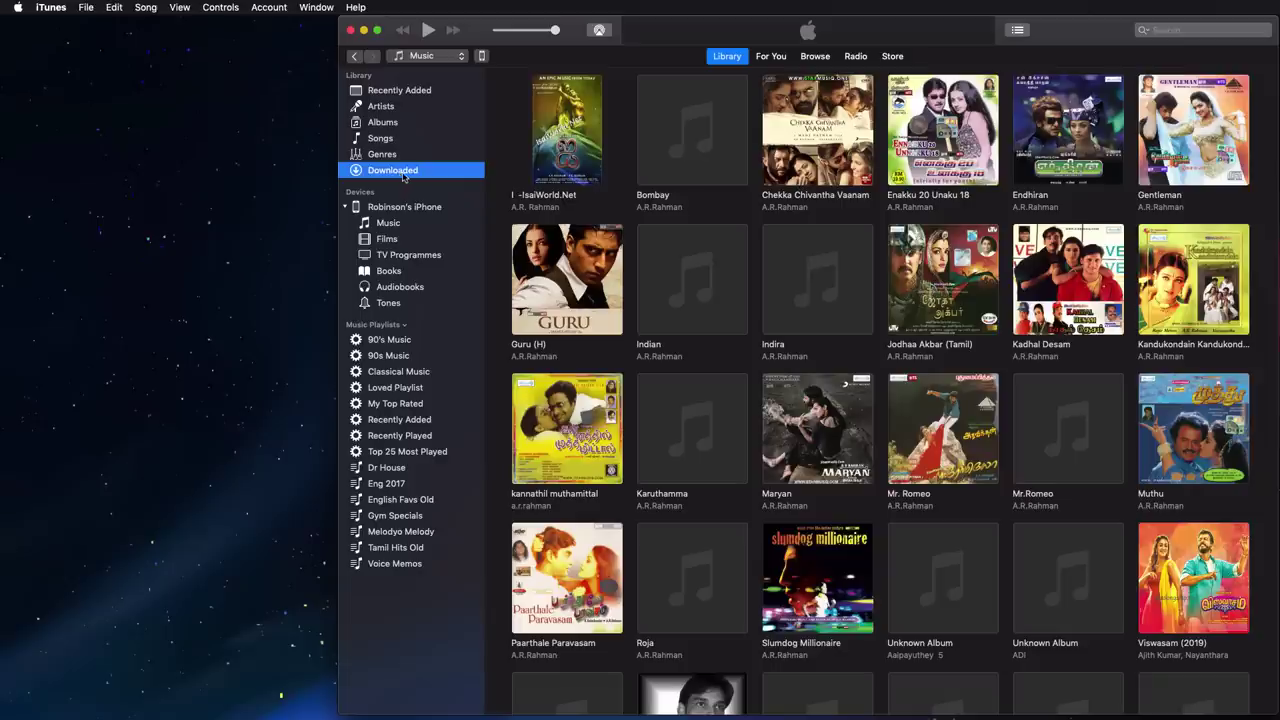
scroll(800, 204, "down", 5)
scroll(801, 205, "down", 15)
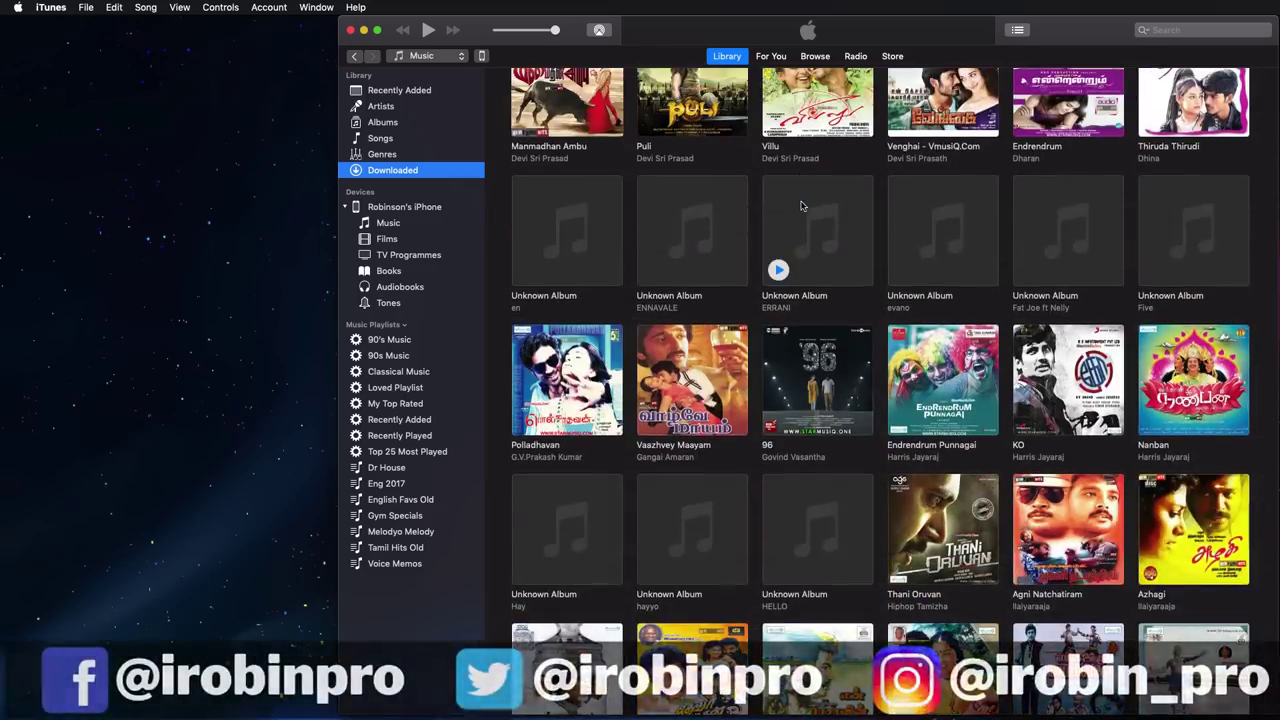
scroll(801, 205, "down", 15)
scroll(801, 205, "down", 10)
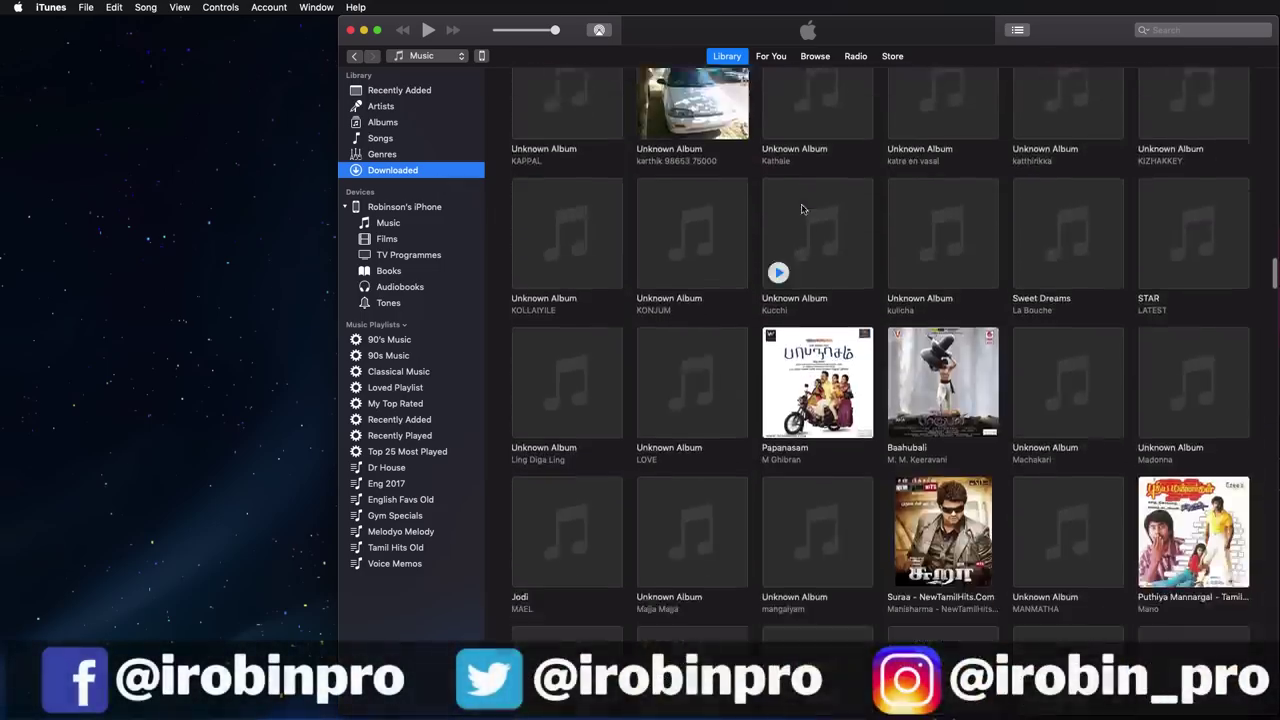
scroll(801, 206, "down", 5)
left_click(399, 90)
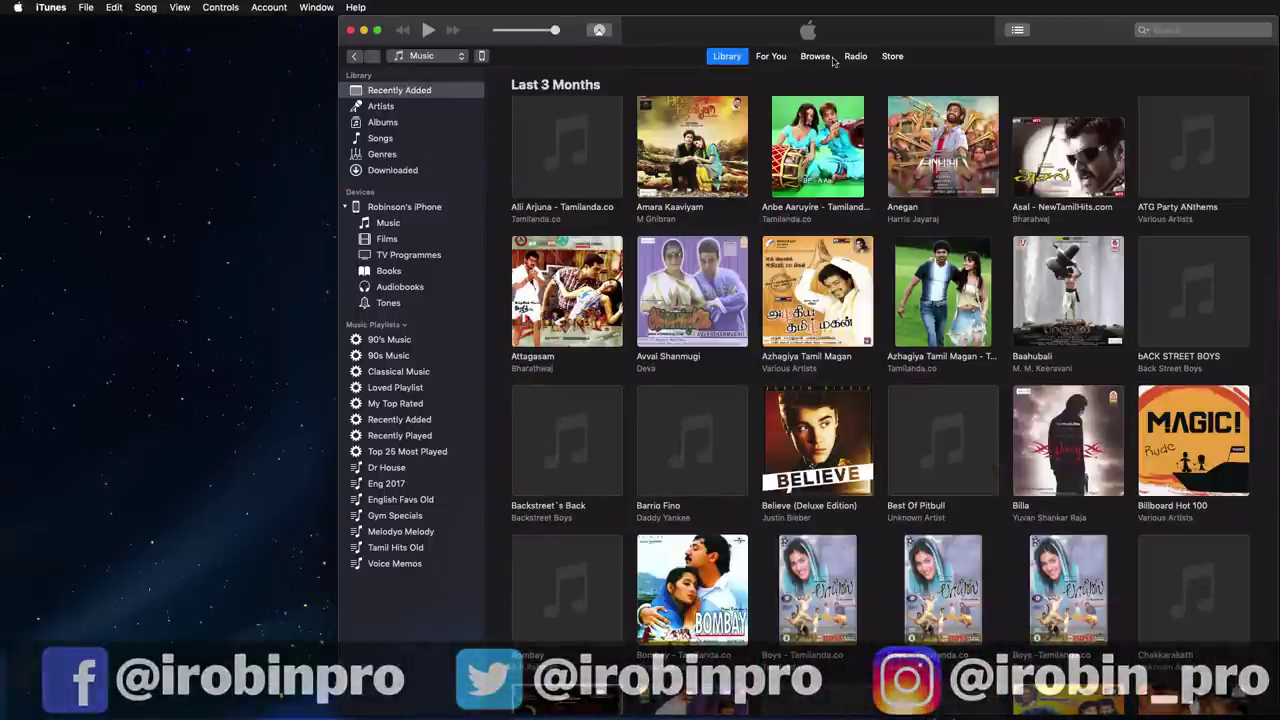
- View the For You, Browse and Radio pages of Apple Music and open the Store
left_click(772, 57)
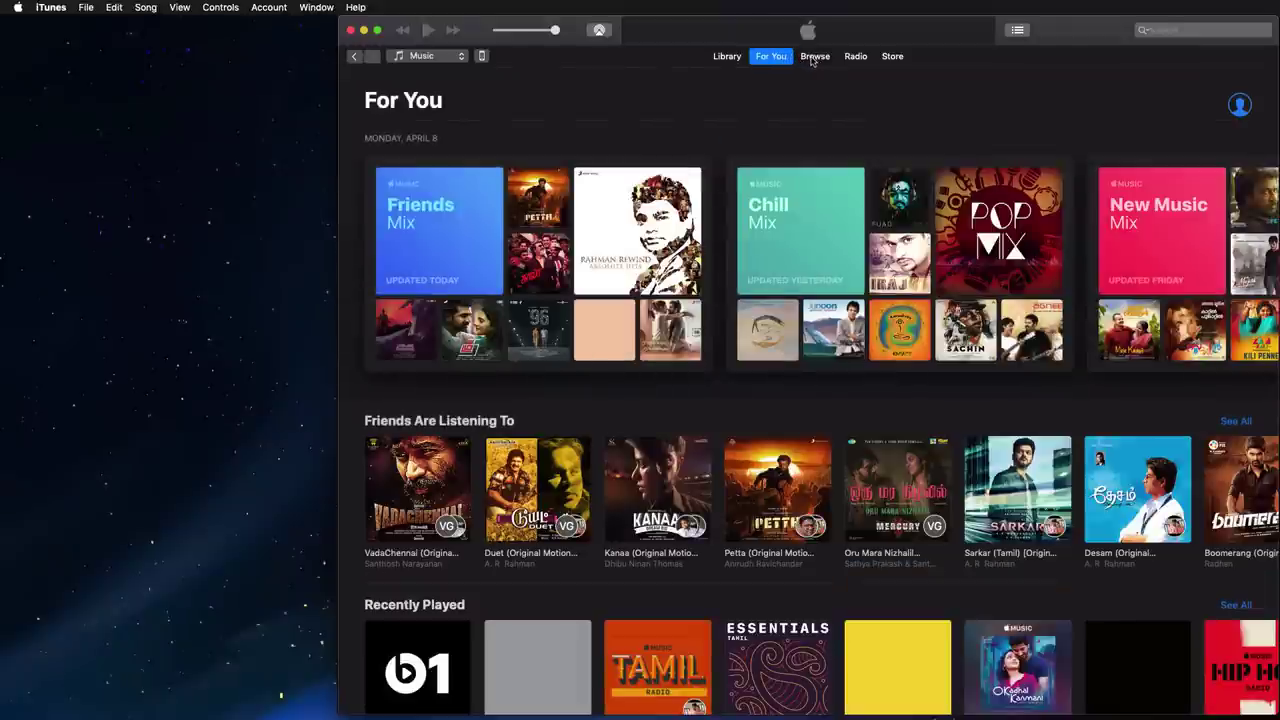
left_click(815, 58)
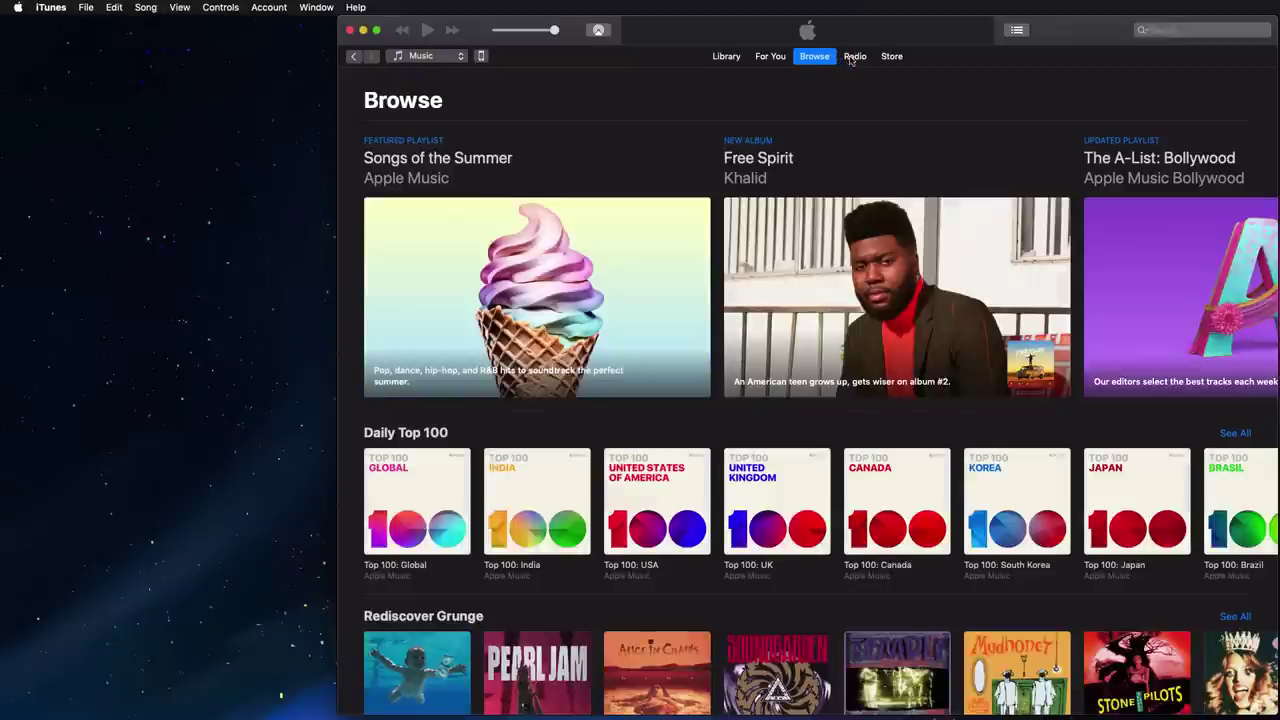
scroll(849, 70, "down", 10)
left_click(855, 56)
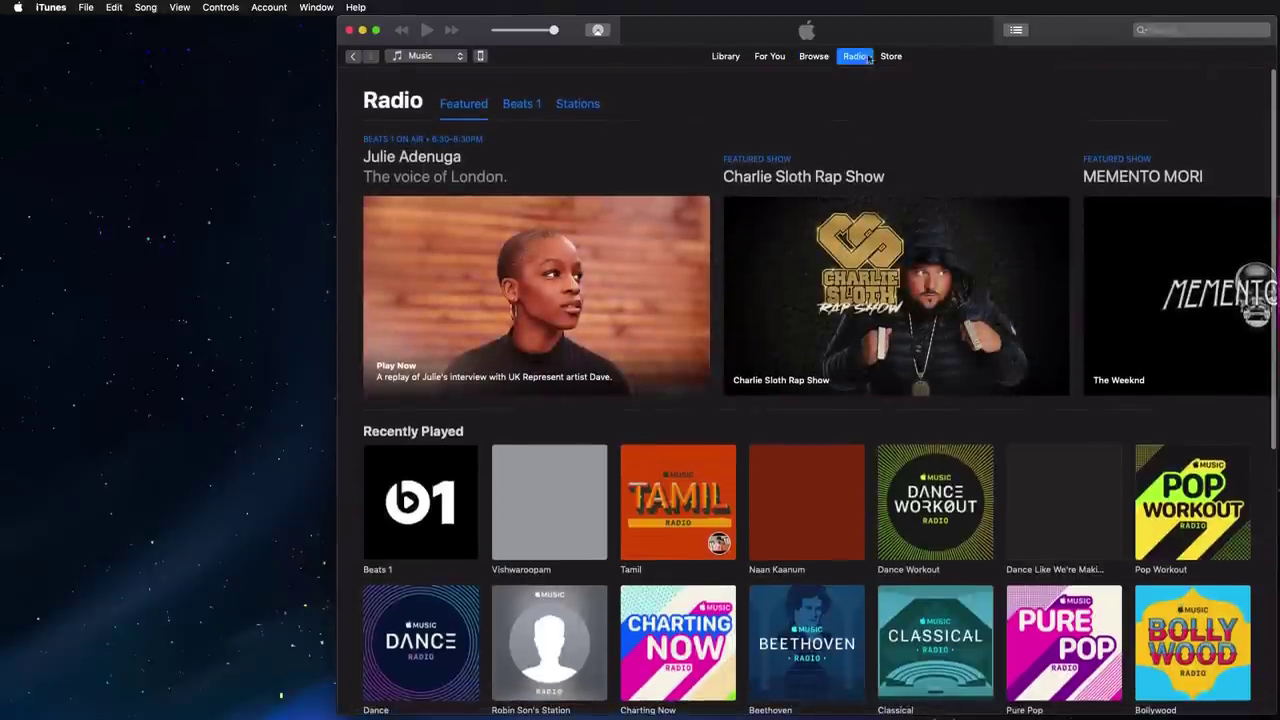
left_click(889, 57)
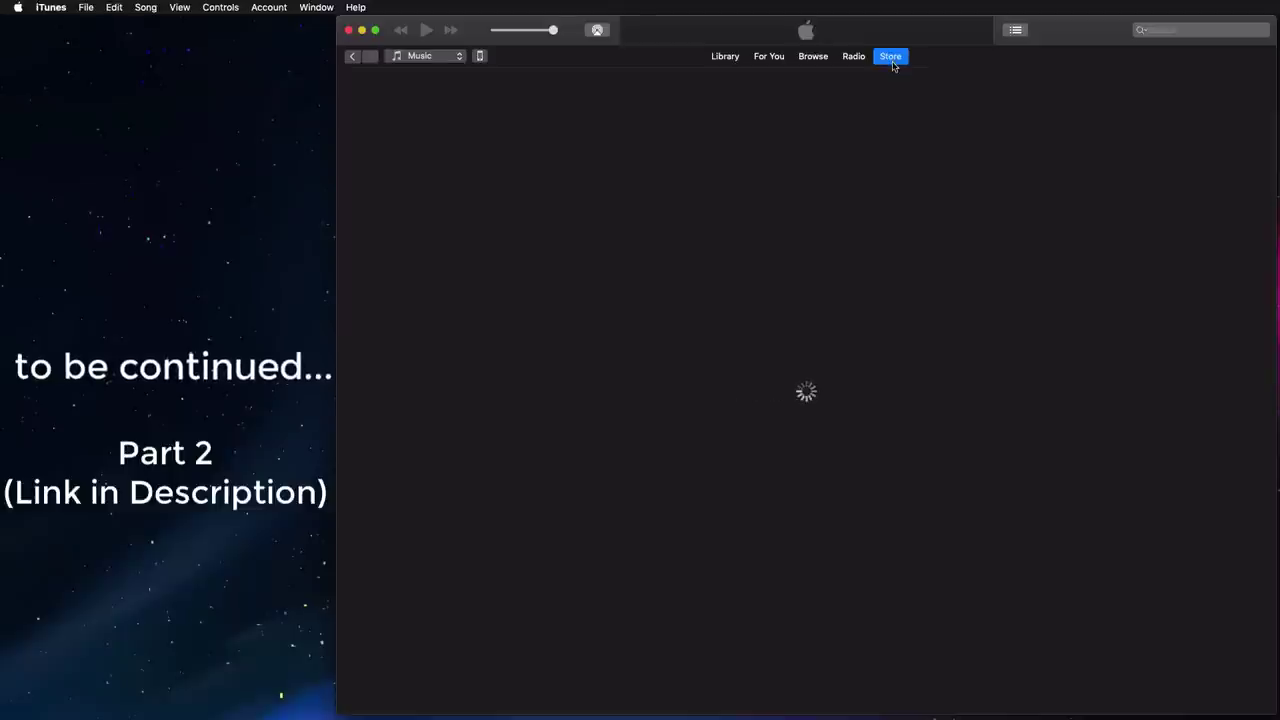